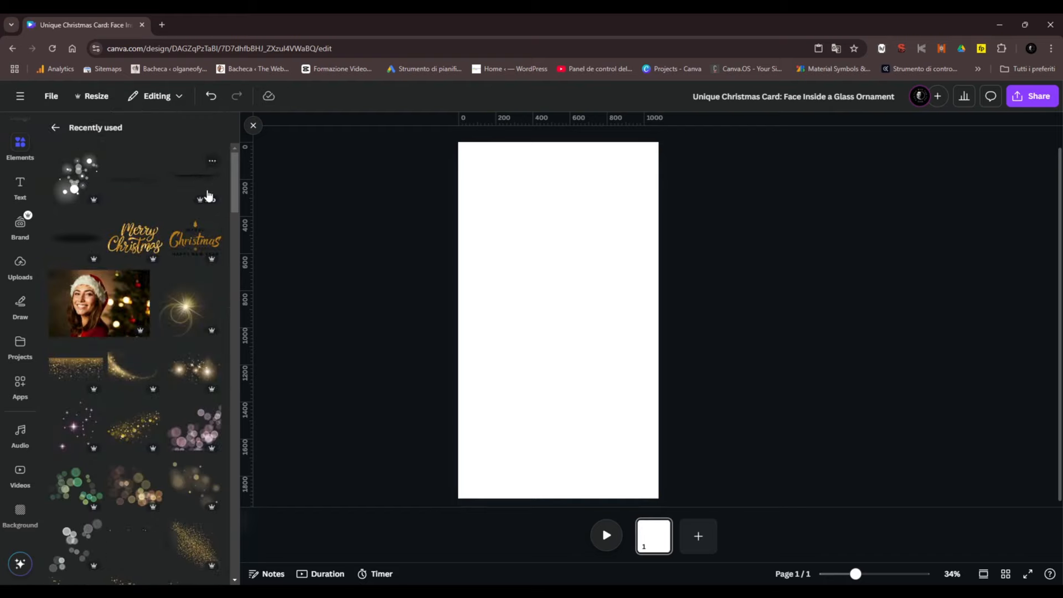
Add the recently used photo of the smiling woman in a Santa hat to the blank page
scroll(139, 249, "down", 2)
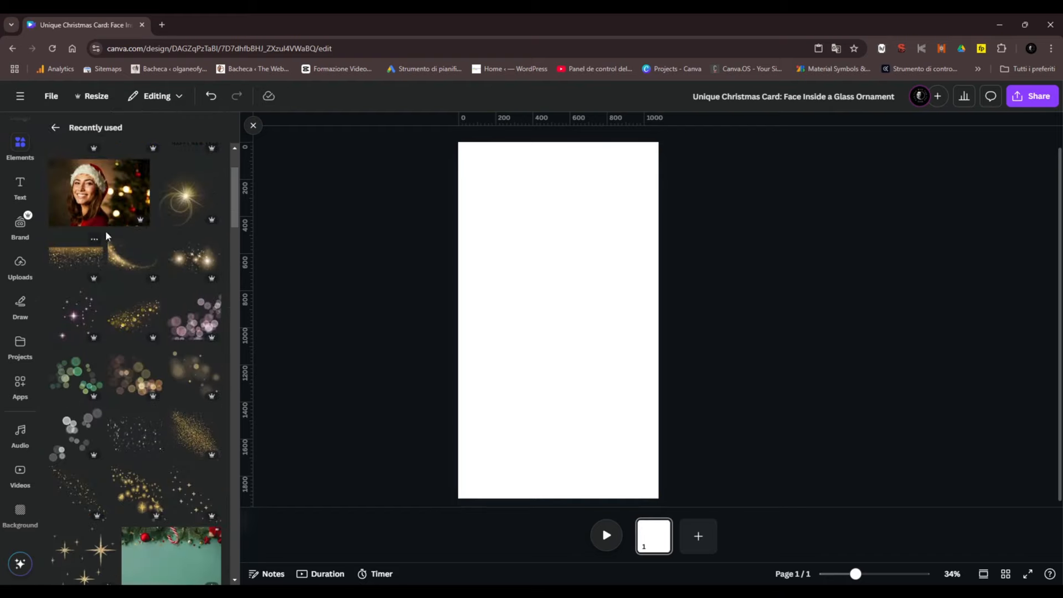
left_click(107, 212)
left_click(649, 213)
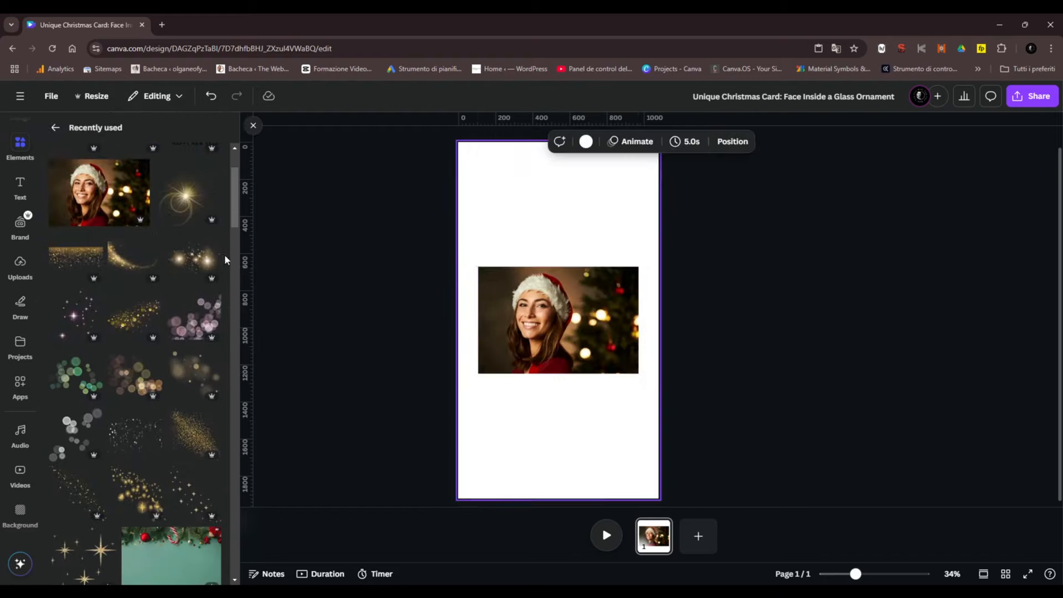
Search the elements for "frame" and add the circular frame to the page
scroll(95, 208, "up", 2)
left_click(29, 151)
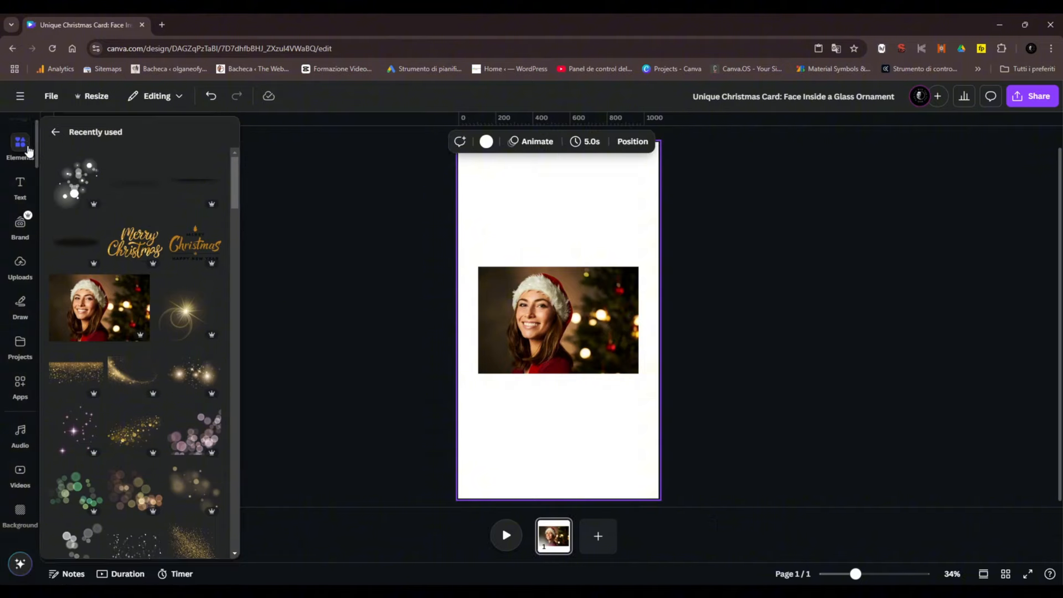
left_click(65, 131)
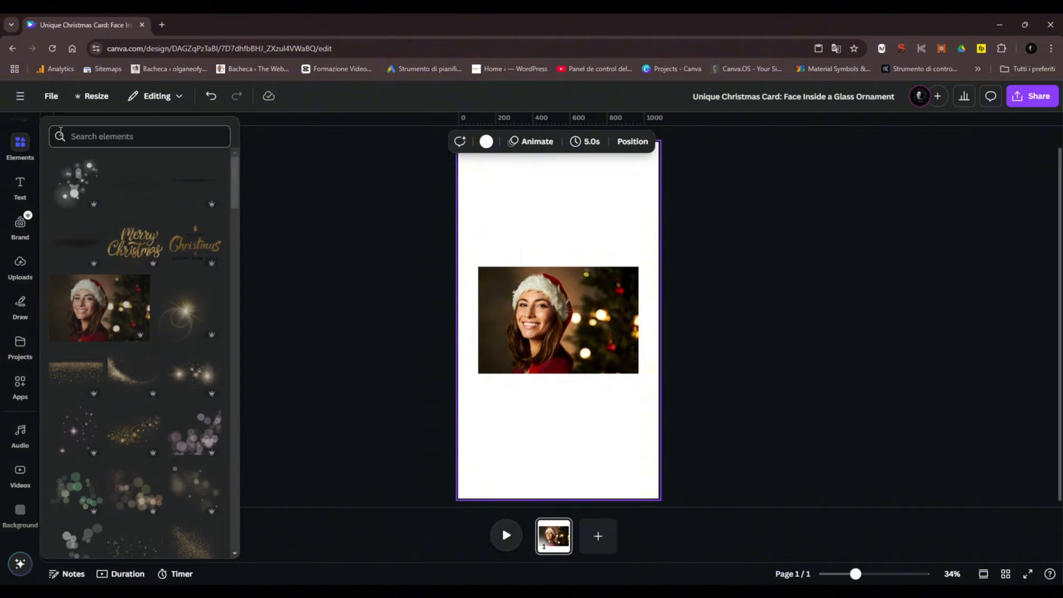
left_click(147, 142)
type("fr")
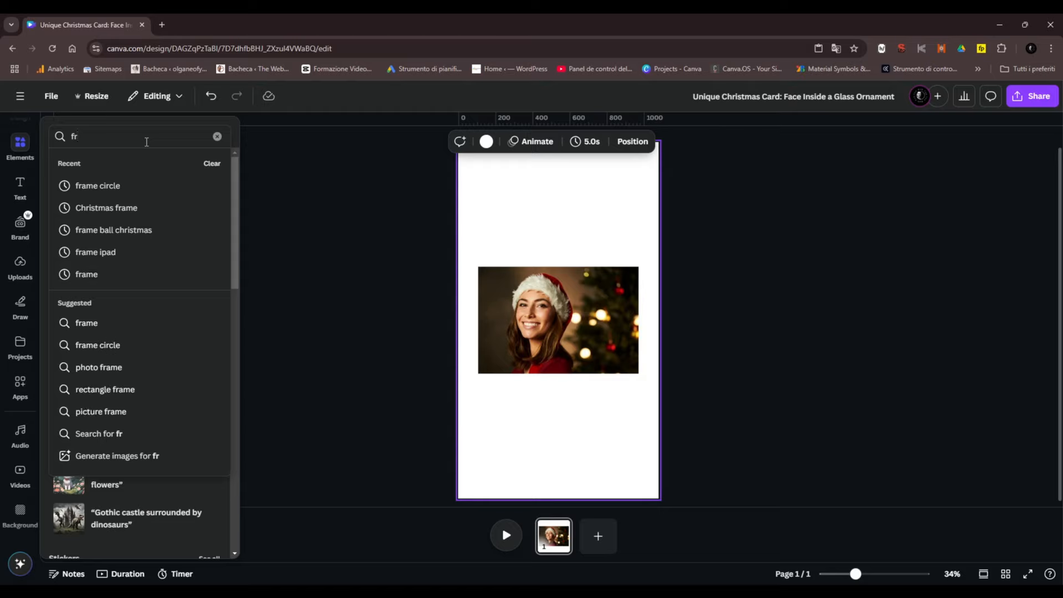
type("ame")
key("Return")
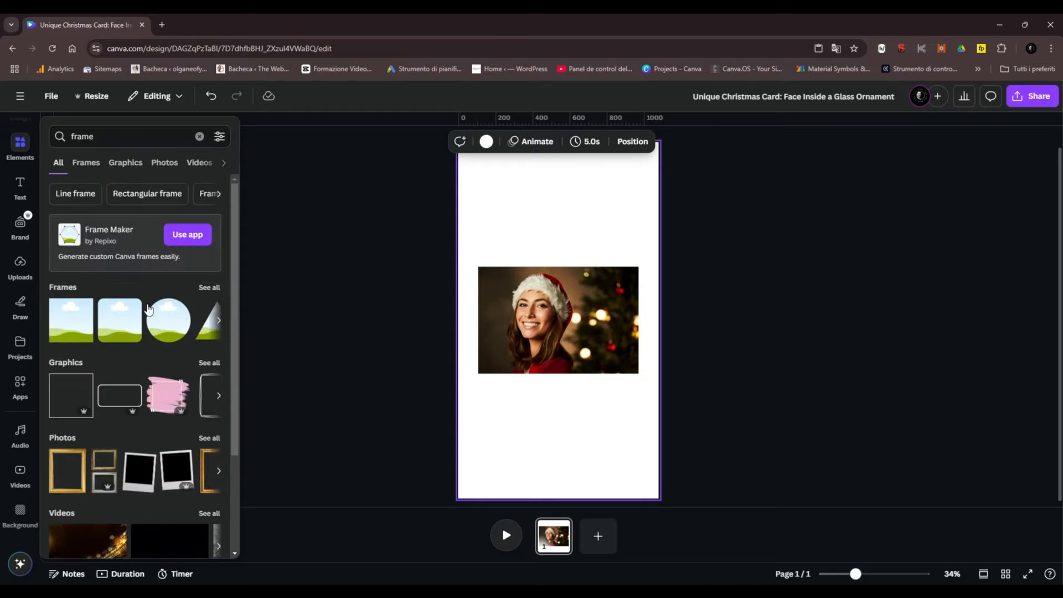
left_click(168, 320)
Fill the circular frame with the Santa-hat photo, centred on her face, and place it around the middle of the page
left_click_drag(586, 327, 570, 421)
left_click_drag(555, 290, 556, 414)
double_click(541, 415)
left_click(596, 350)
left_click_drag(549, 453, 569, 371)
left_click(224, 293)
Add the clear glass ornament with the gold cap from the recently used elements and fit it over the circular photo
left_click(20, 147)
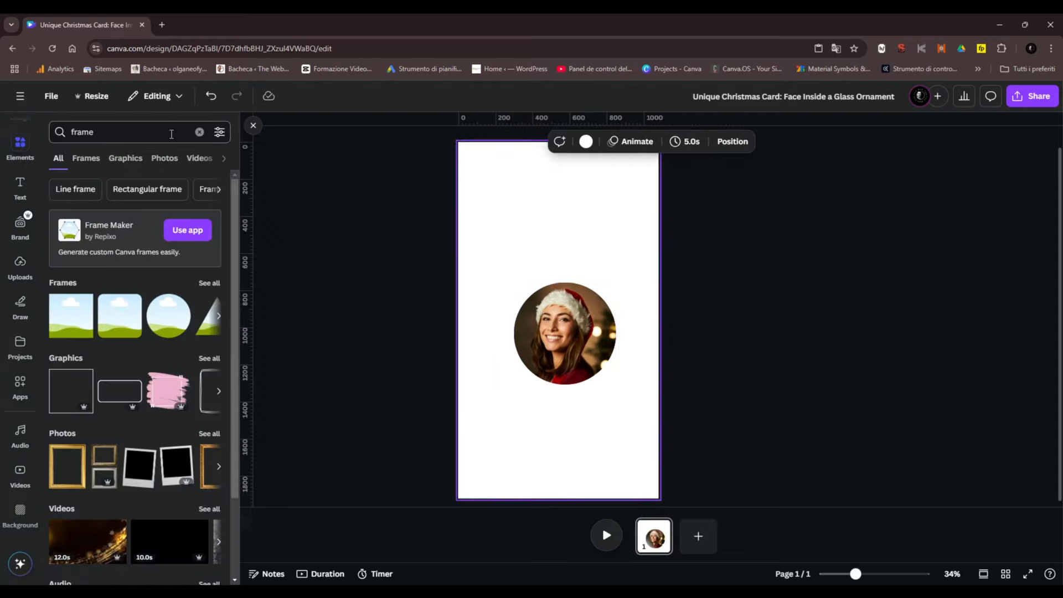
left_click(199, 132)
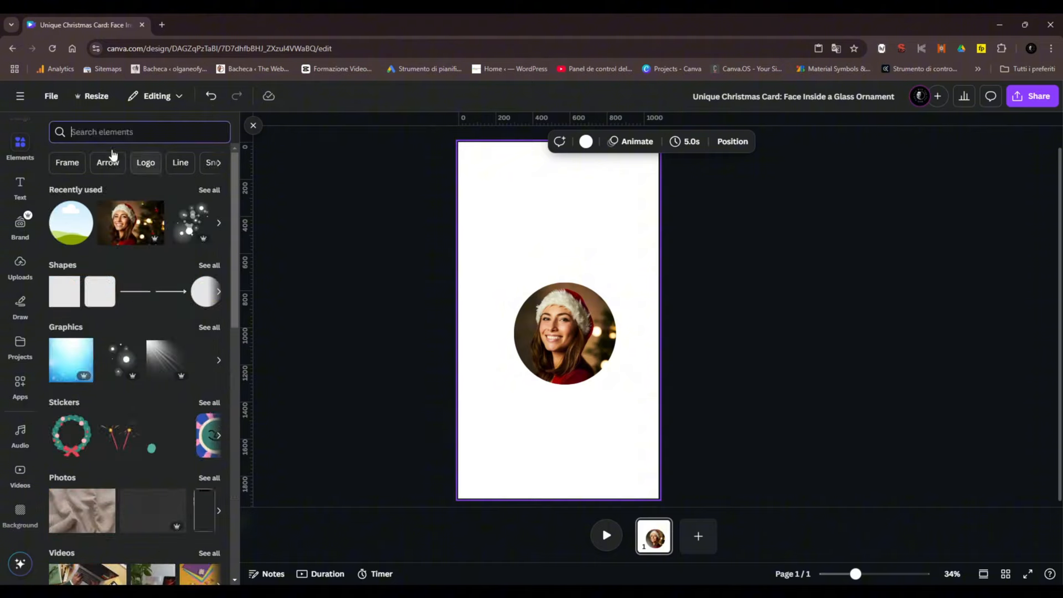
left_click(211, 189)
scroll(212, 201, "down", 10)
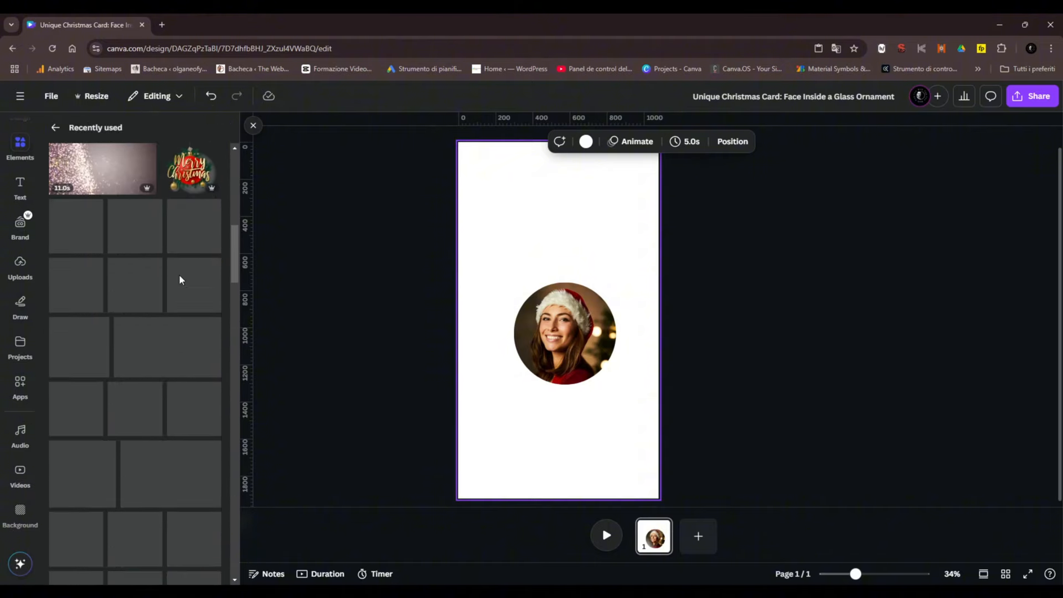
scroll(133, 361, "down", 1)
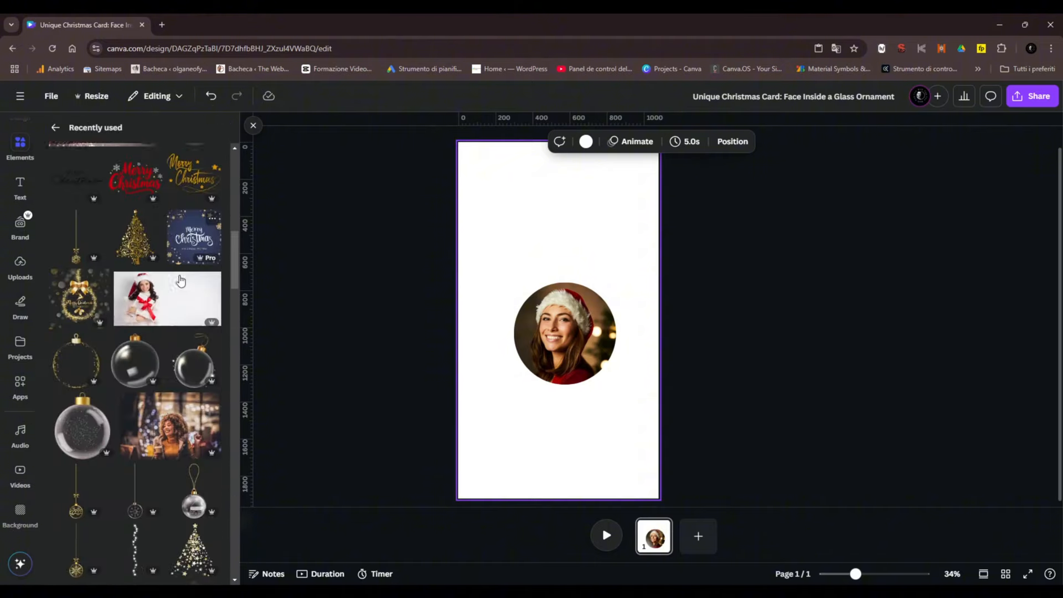
left_click(132, 360)
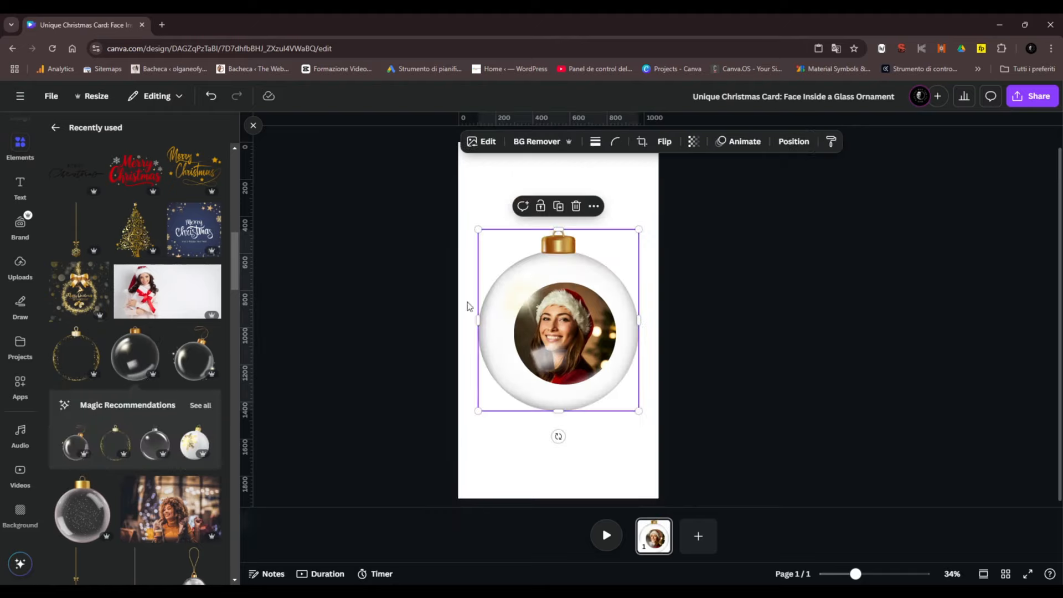
left_click_drag(639, 229, 581, 294)
left_click_drag(527, 407, 551, 393)
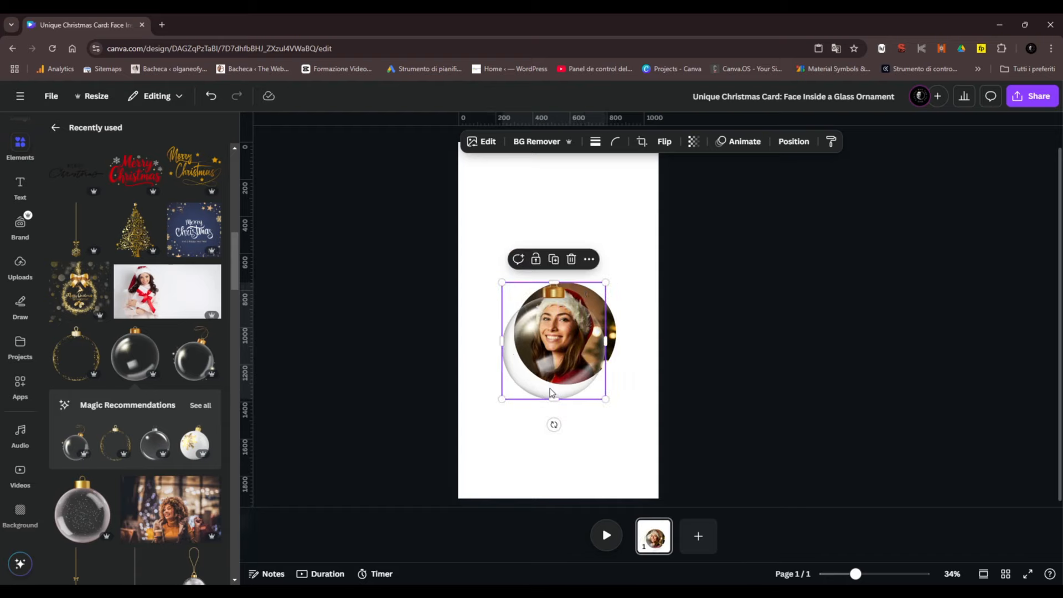
left_click_drag(594, 298, 606, 278)
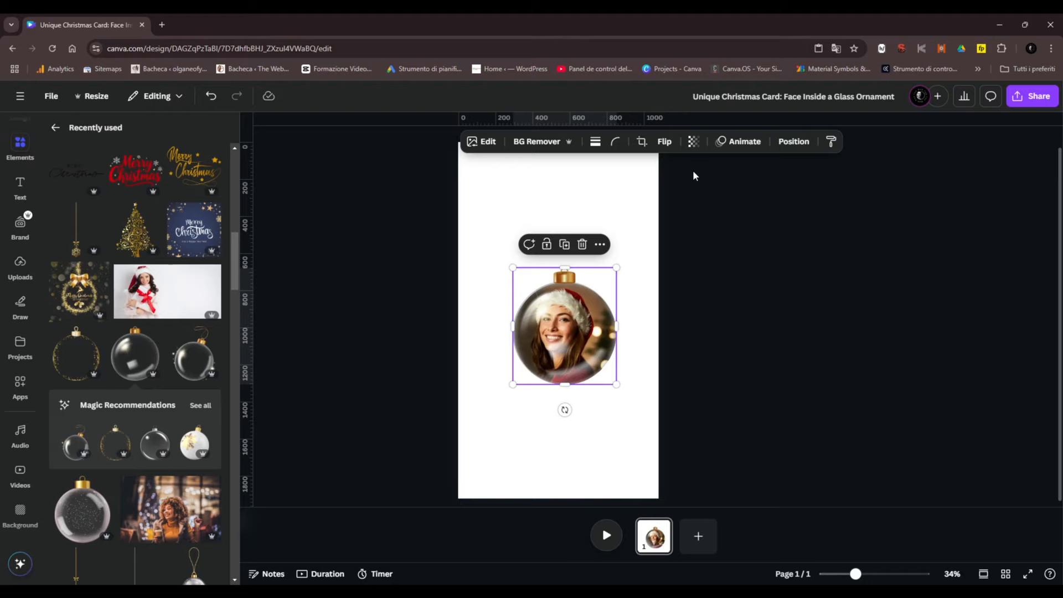
Set the glass ornament's transparency to 69
left_click(693, 142)
left_click_drag(719, 198, 696, 208)
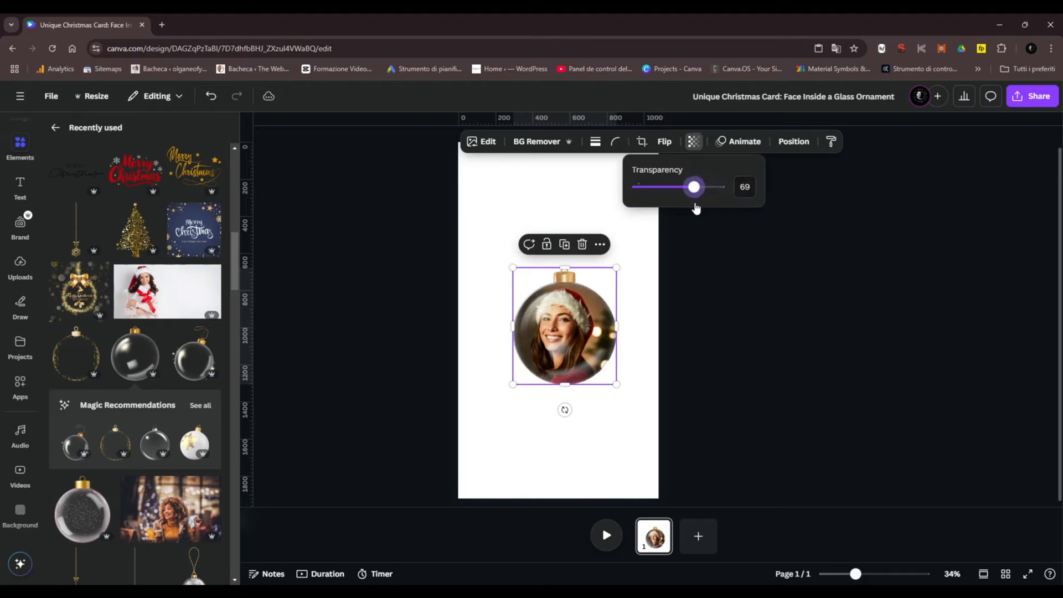
left_click(696, 336)
left_click(688, 339)
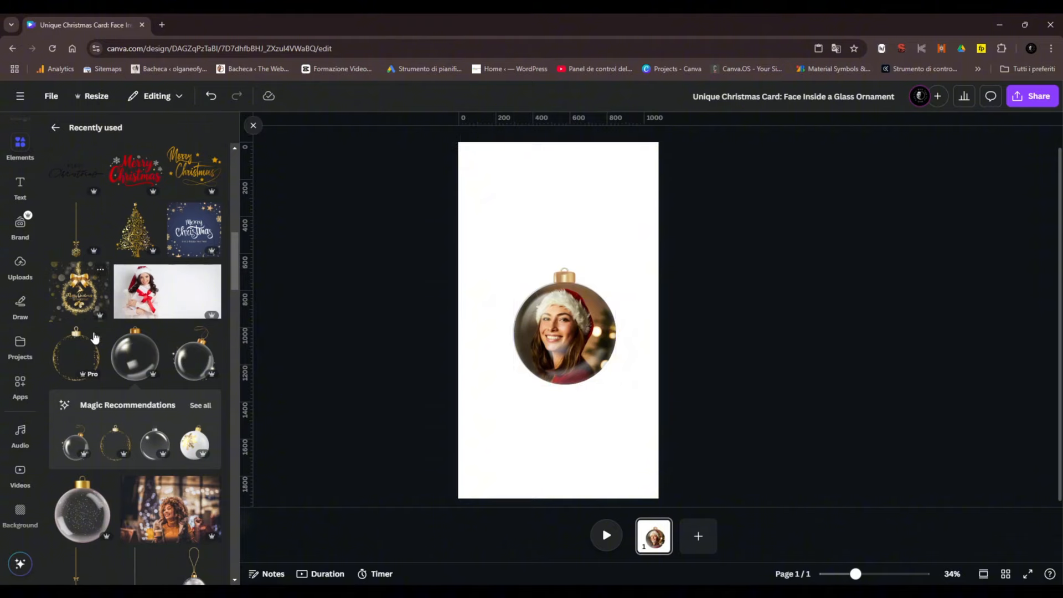
Add the gold-dotted ornament outline, fit it around the glass ball and crop off its cap
left_click(91, 355)
left_click_drag(637, 228, 608, 276)
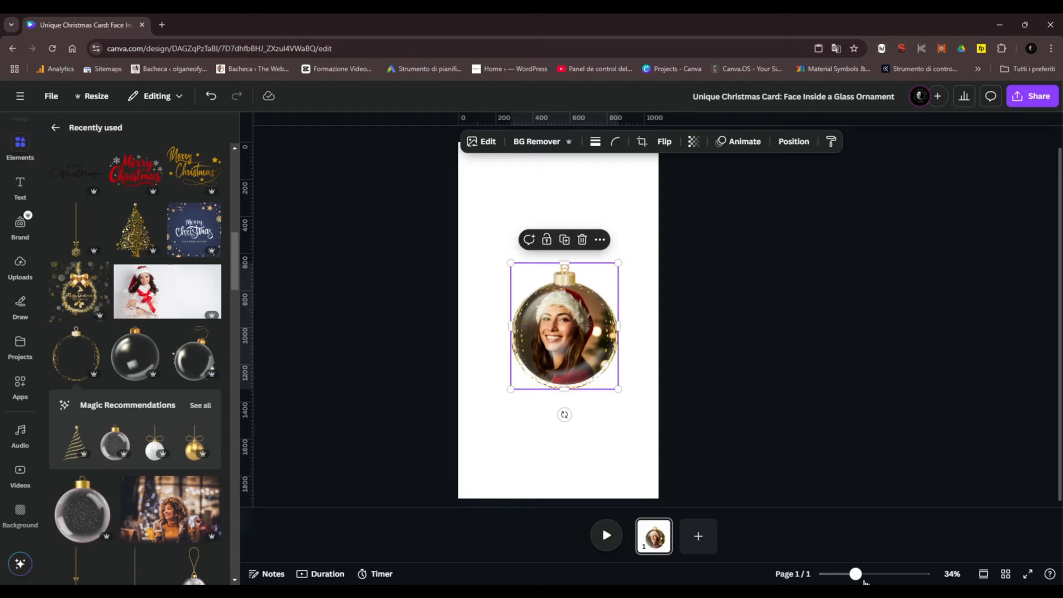
left_click_drag(856, 575, 872, 576)
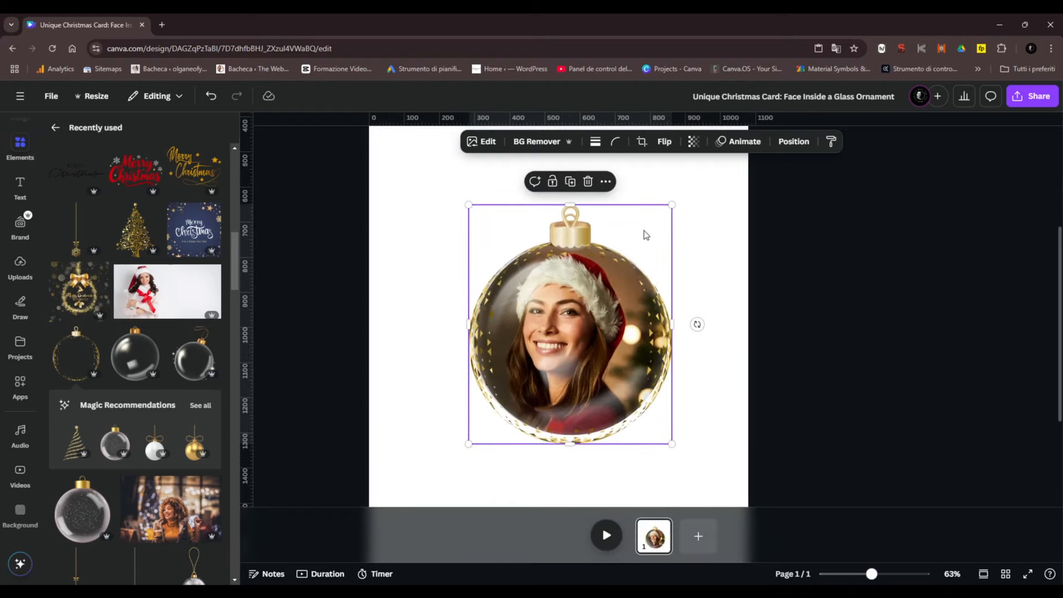
mouse_move(645, 231)
left_mouse_down()
mouse_move(665, 211)
mouse_move(656, 235)
left_mouse_up()
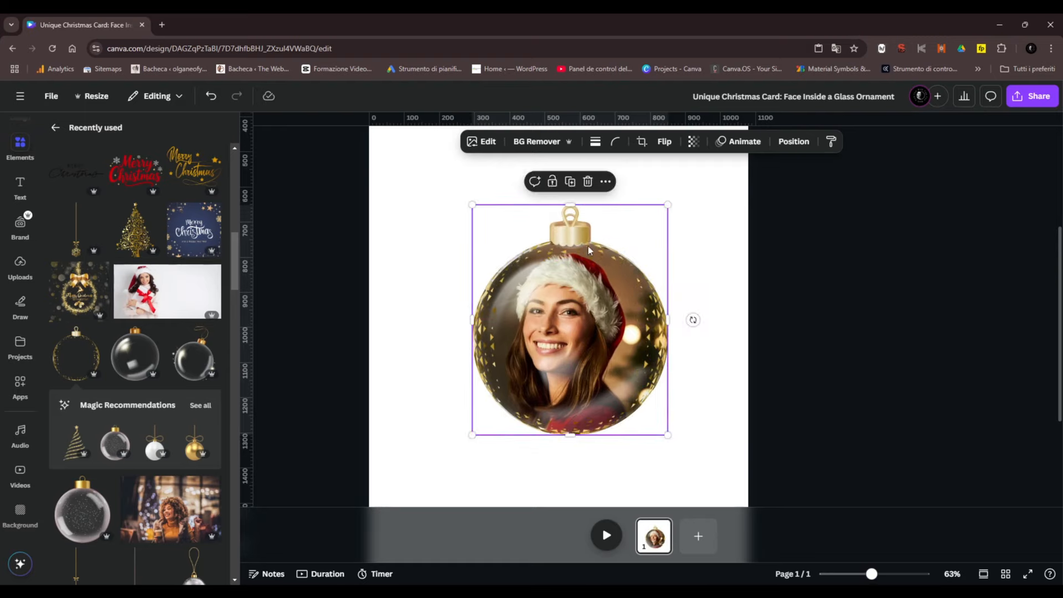
left_click_drag(571, 206, 569, 246)
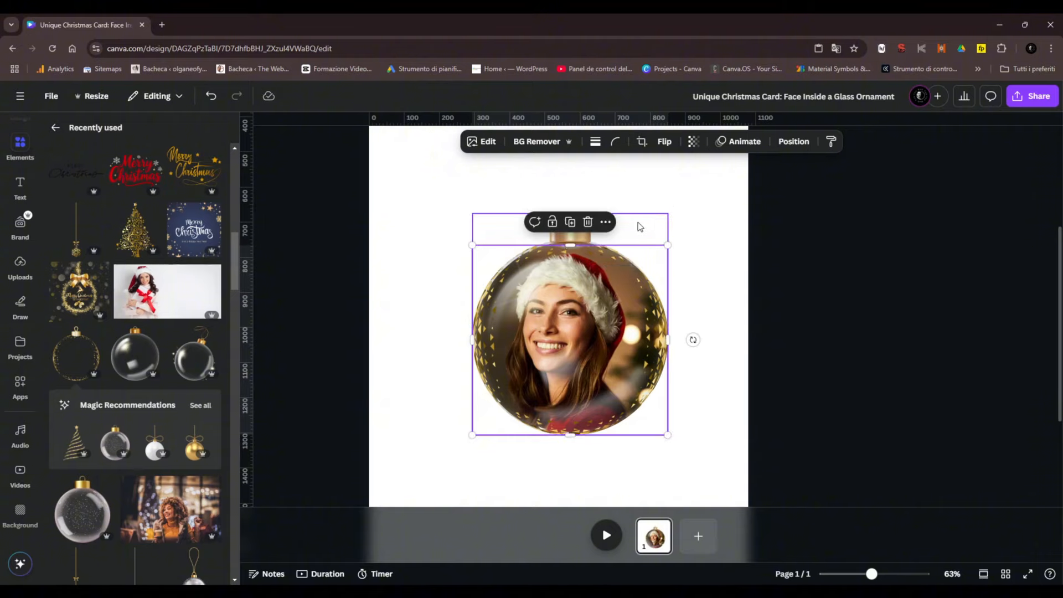
left_click(685, 220)
Group the photo frame with both ornament graphics and move the group slightly lower, centred across the page
left_click_drag(475, 199, 665, 415)
left_click(534, 190)
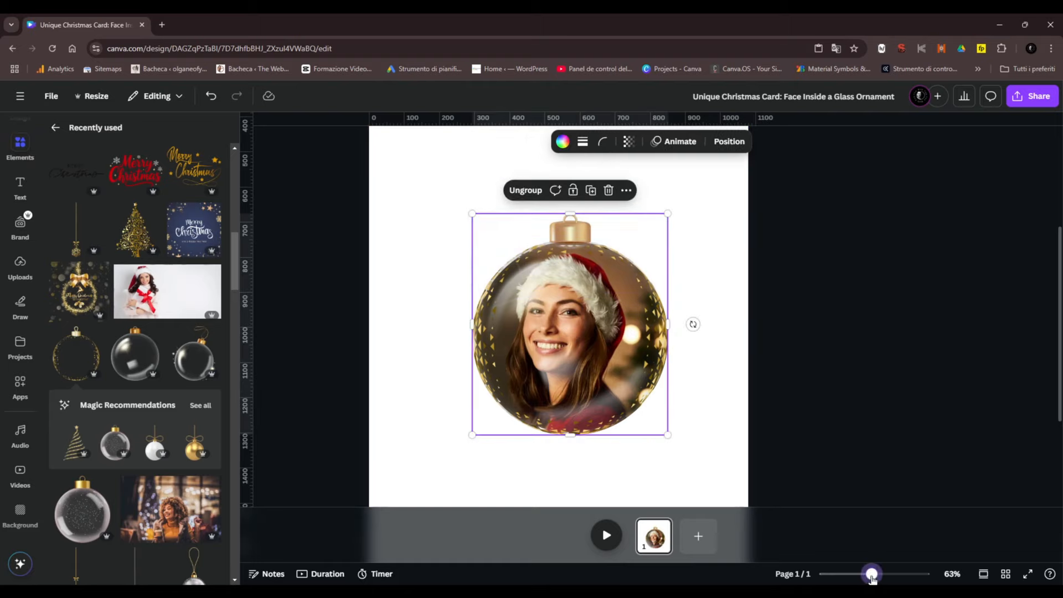
left_click_drag(872, 575, 855, 576)
left_click(588, 360)
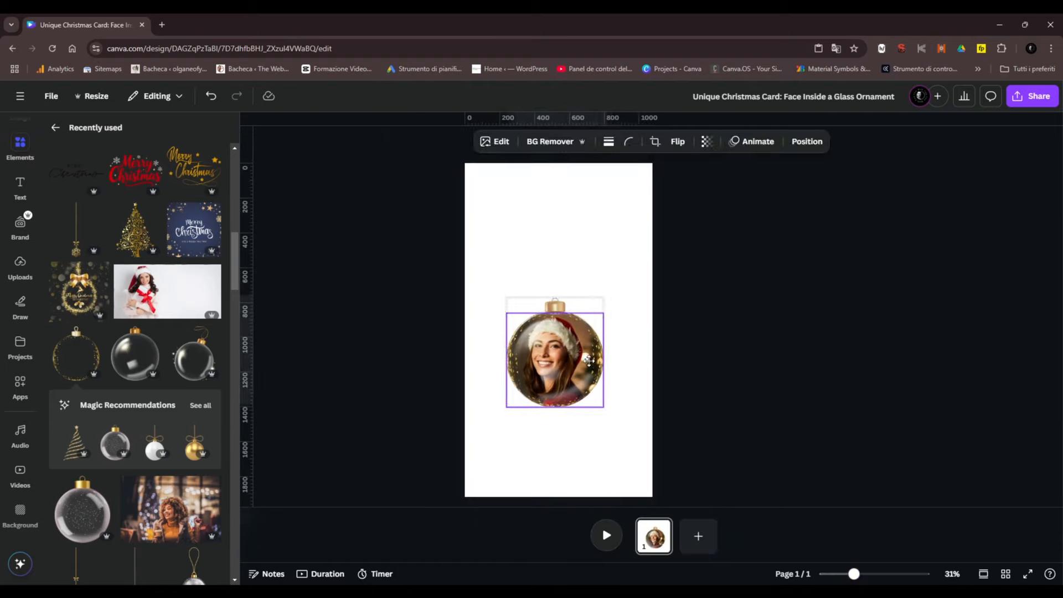
left_click_drag(588, 361, 593, 372)
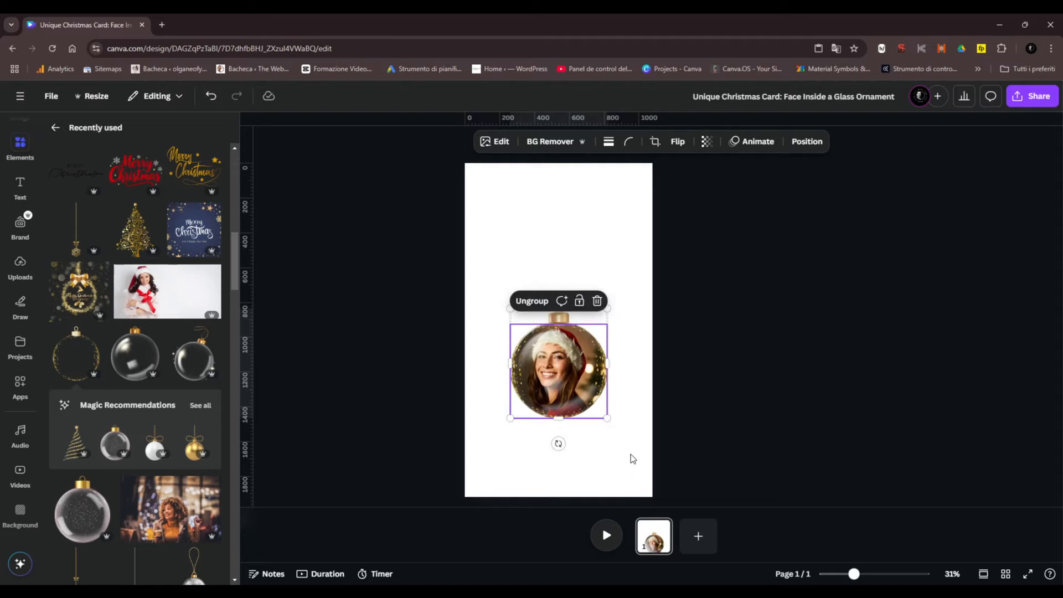
left_click(632, 457)
Set the page background to the solid colour #659A88
left_click(586, 142)
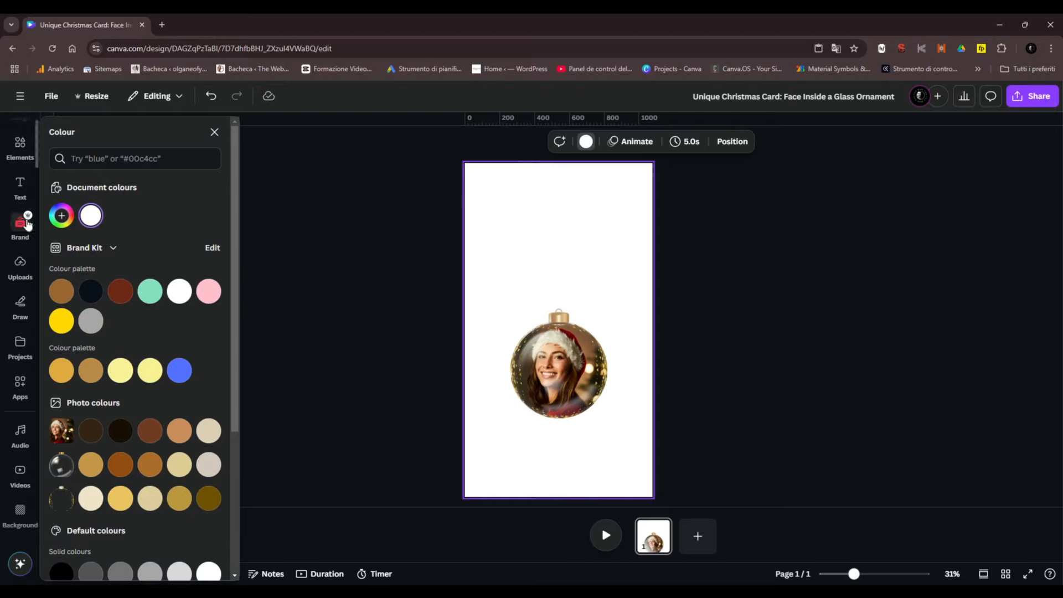
left_click(61, 215)
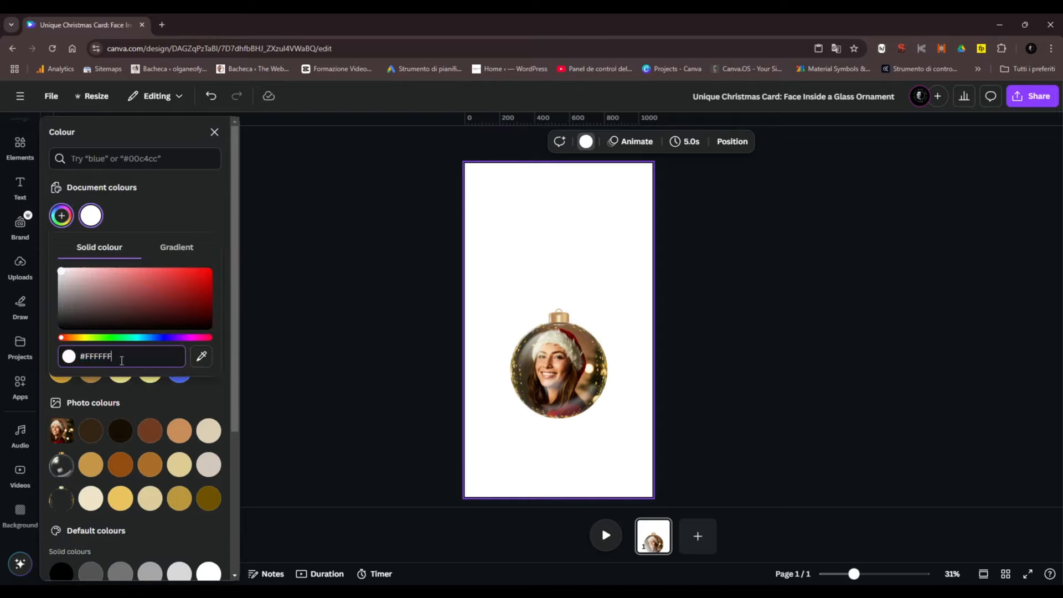
key("BackSpace")
key("BackSpace")
key("BackSpace")
key("BackSpace")
key("BackSpace")
key("BackSpace")
type("659")
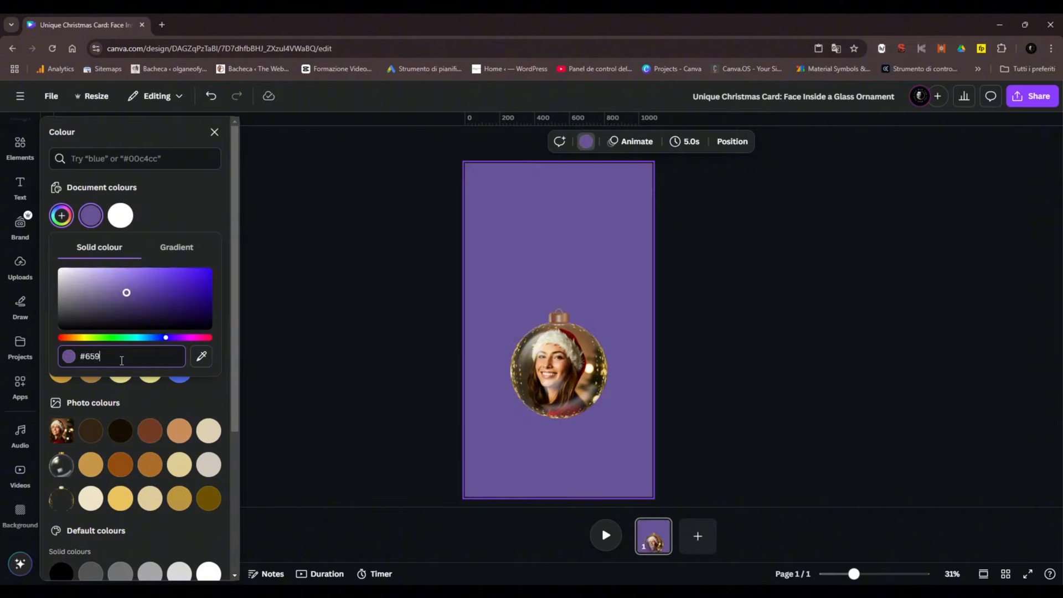
type("A88")
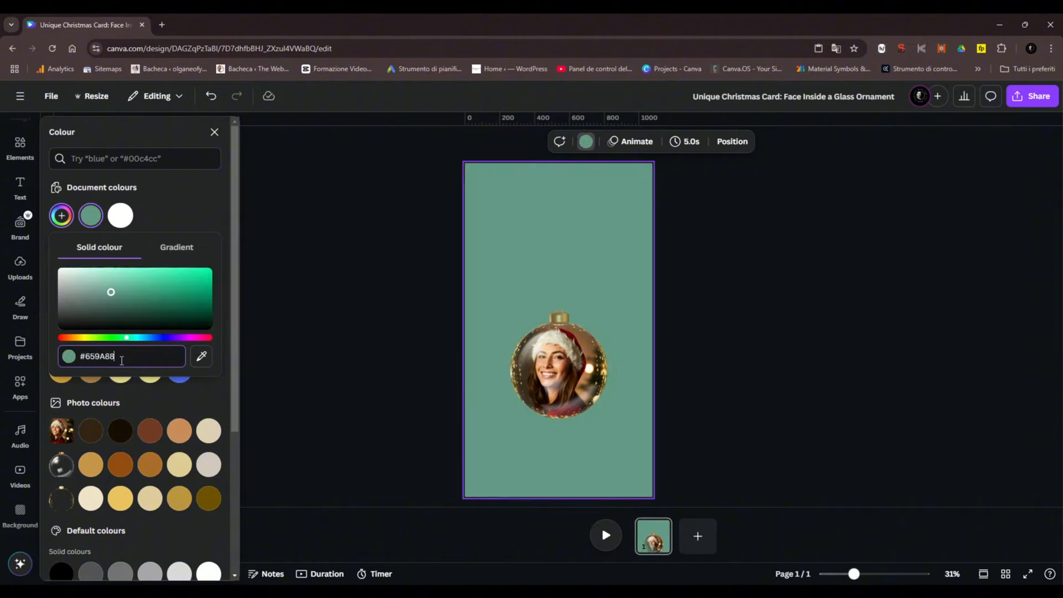
left_click(342, 394)
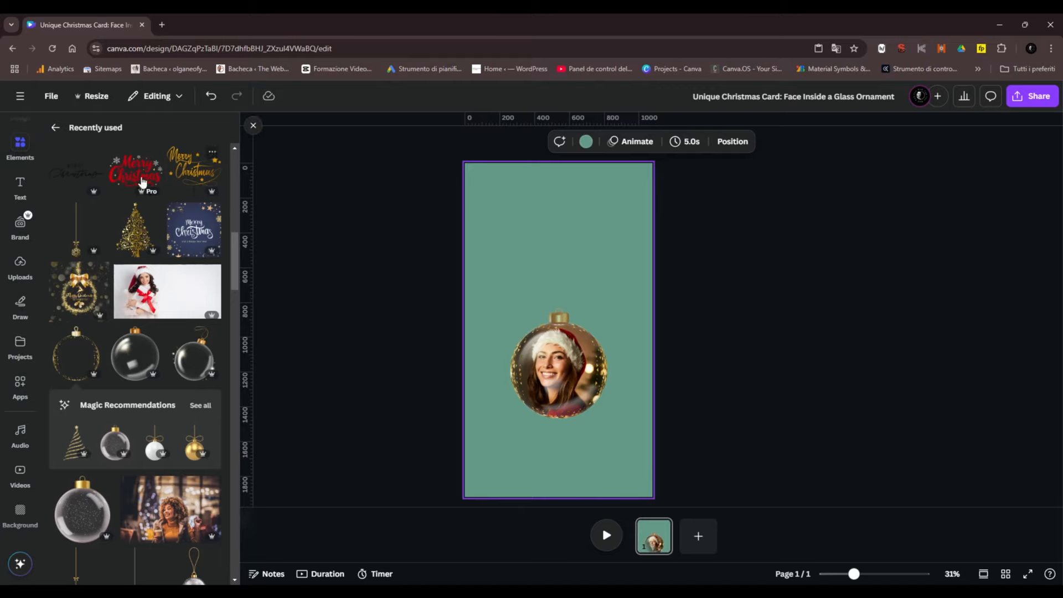
Add the Merry Christmas graphic with the red bauble and fir branches, placed in the upper part of the page
scroll(129, 176, "down", 15)
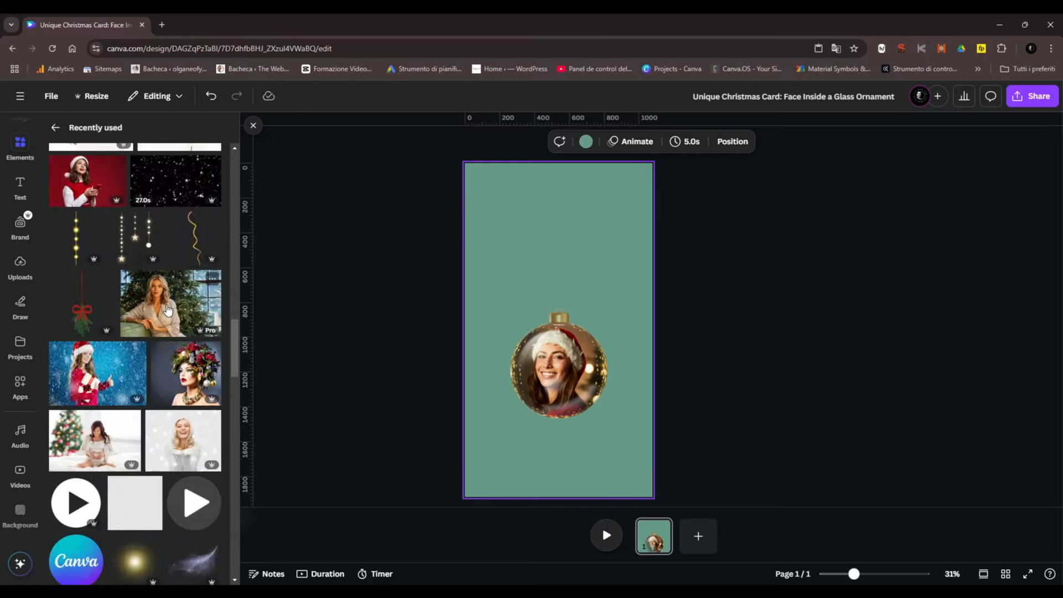
scroll(167, 305, "down", 7)
scroll(167, 305, "up", 5)
scroll(167, 304, "up", 10)
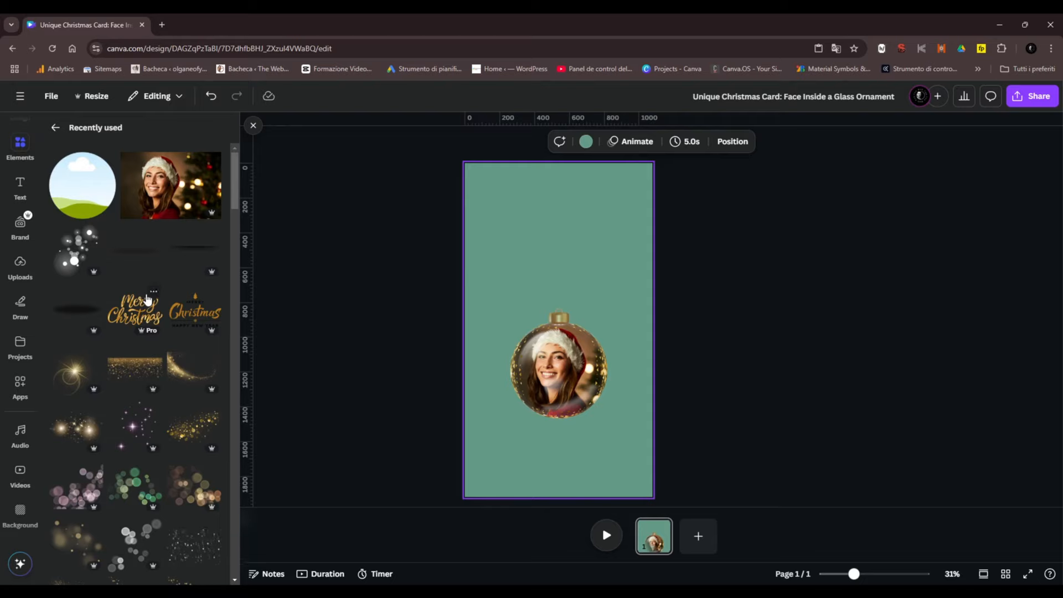
scroll(130, 288, "down", 5)
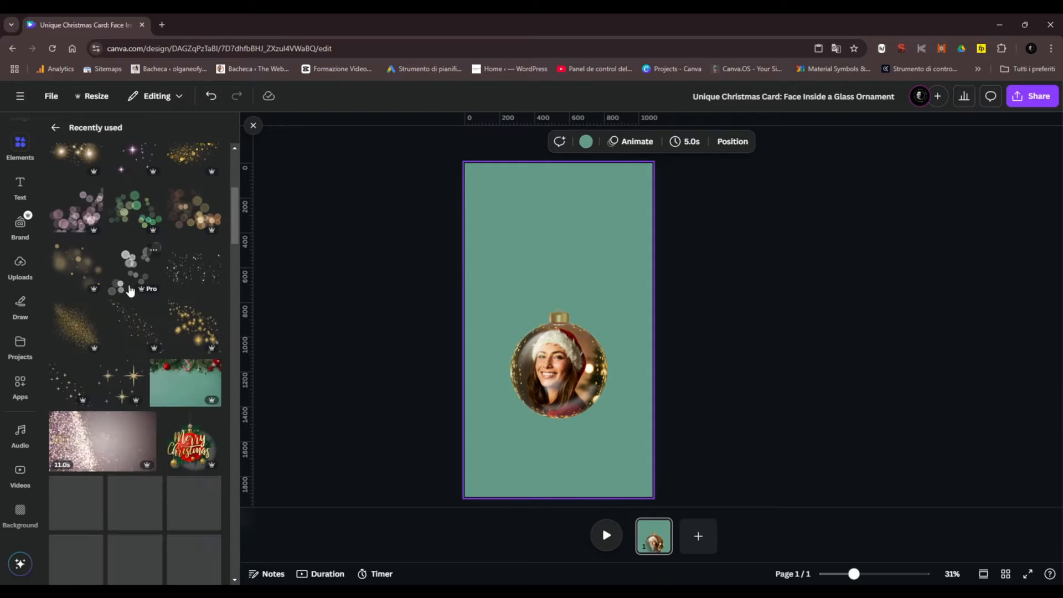
scroll(130, 290, "down", 4)
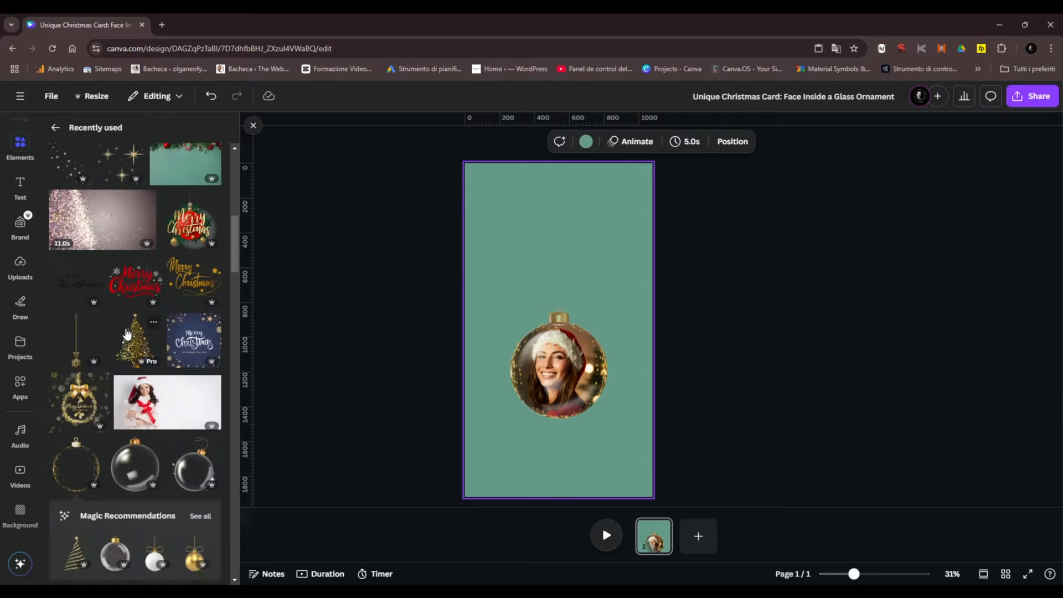
left_click(201, 233)
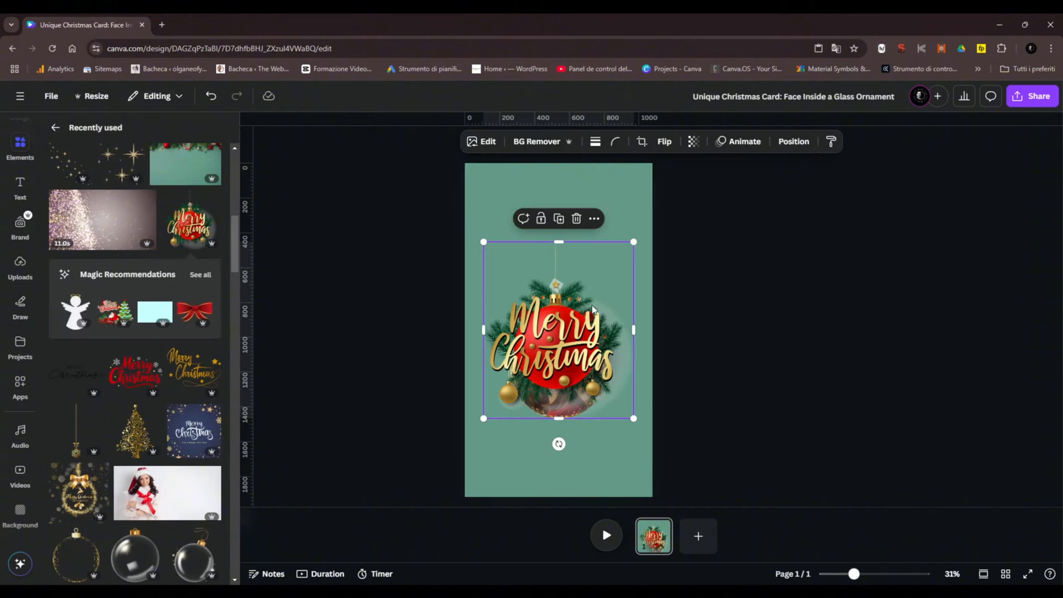
left_click_drag(564, 329, 563, 247)
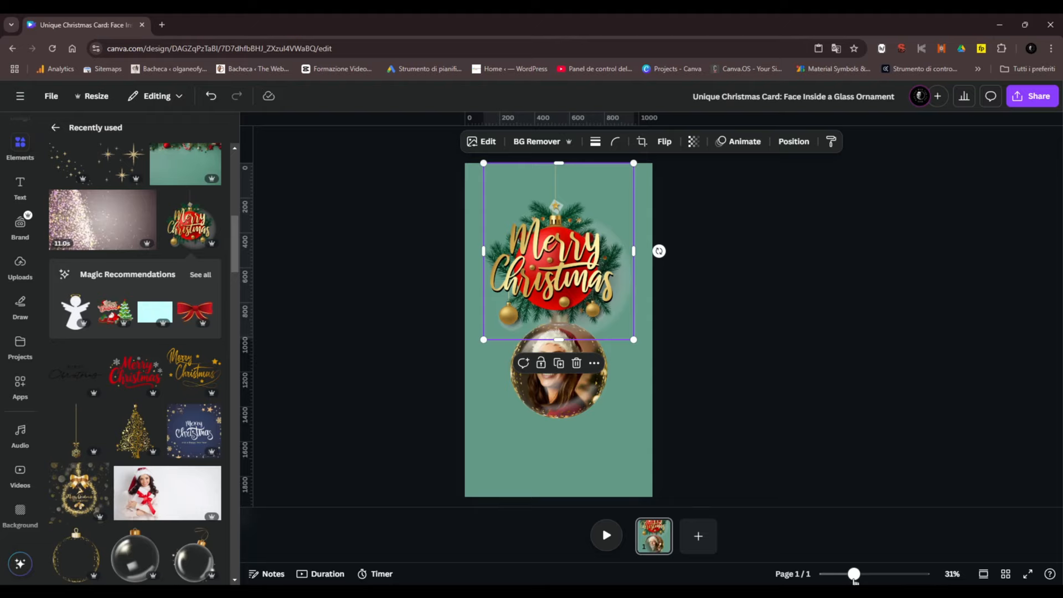
Space the two ornaments apart by moving the Merry Christmas graphic higher and the photo ornament slightly lower
left_click_drag(854, 575, 849, 575)
left_click_drag(575, 277, 576, 257)
left_click_drag(567, 365, 564, 376)
left_click(748, 346)
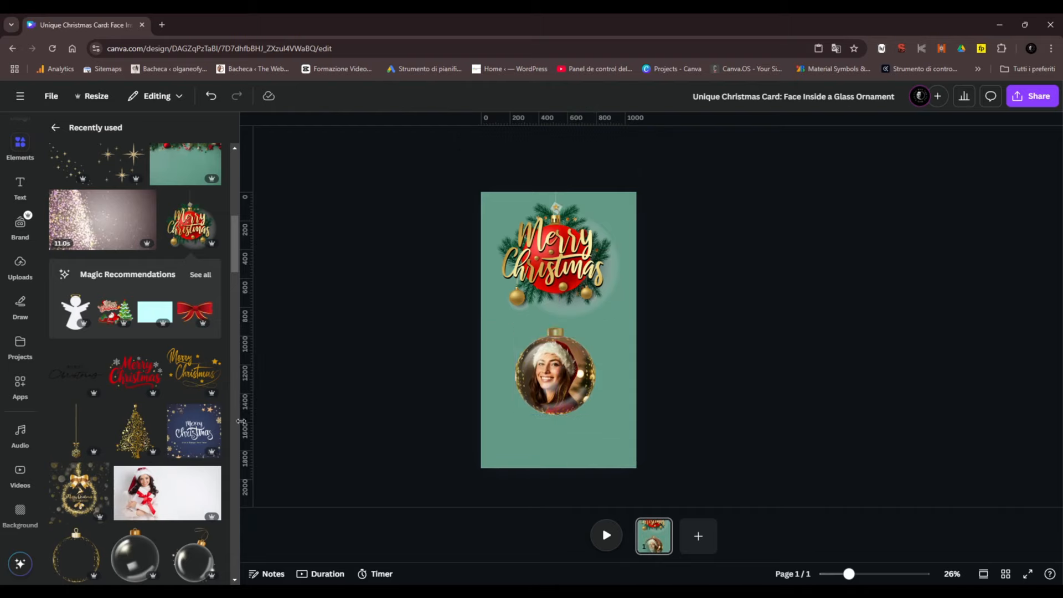
Add the gold hanging string with bow and snowflake, cropping off the snowflake just below the hook
left_click(79, 439)
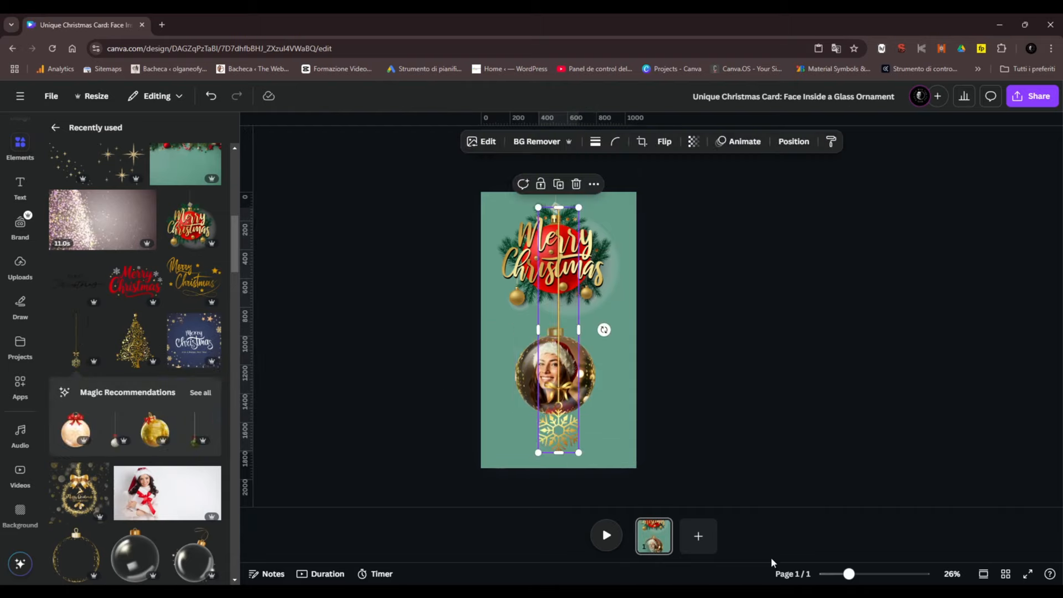
left_click_drag(850, 576, 869, 575)
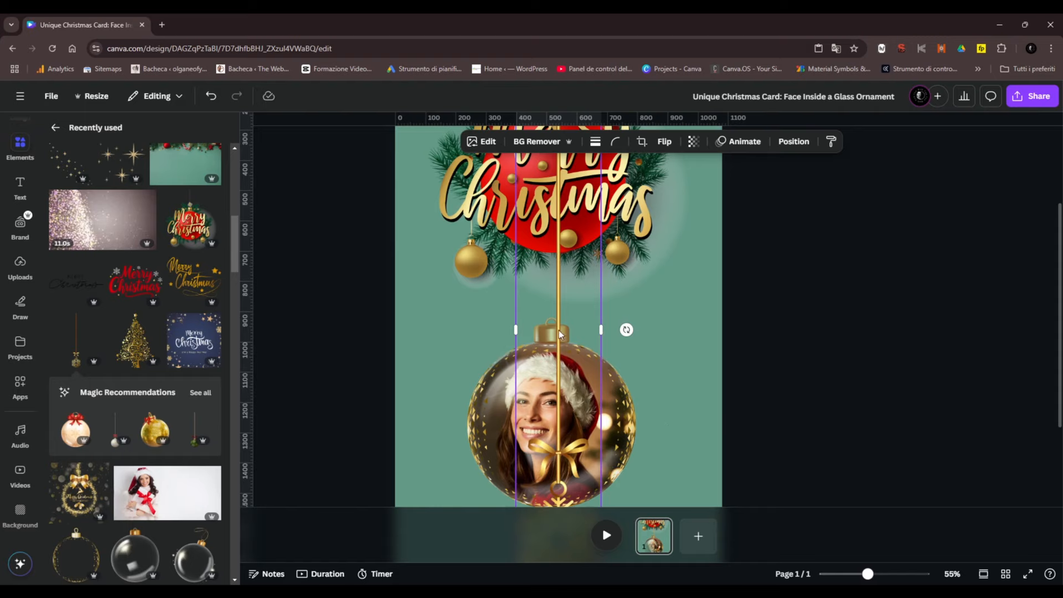
left_click_drag(559, 307, 562, 167)
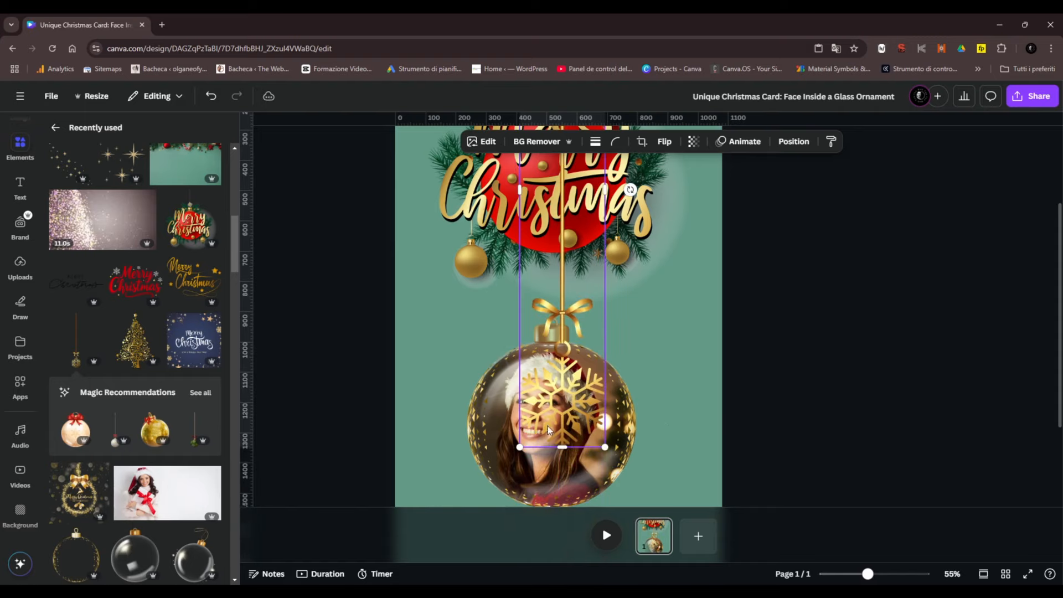
left_click_drag(563, 447, 562, 358)
left_click_drag(597, 229, 582, 376)
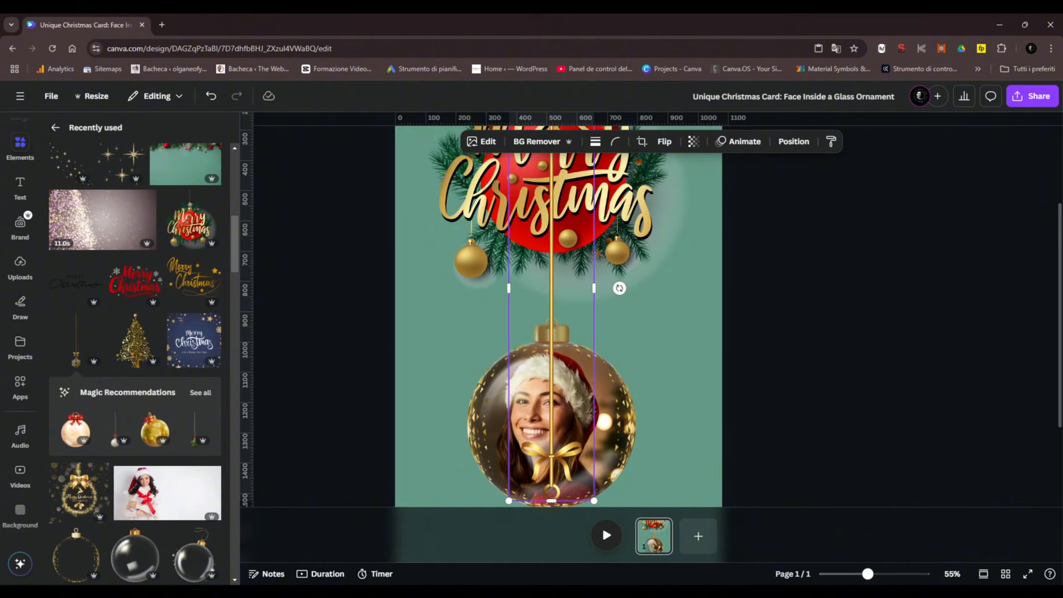
Scale down the gold bow string and attach its hook to the cap of the photo ornament, centred
left_click_drag(867, 576, 841, 574)
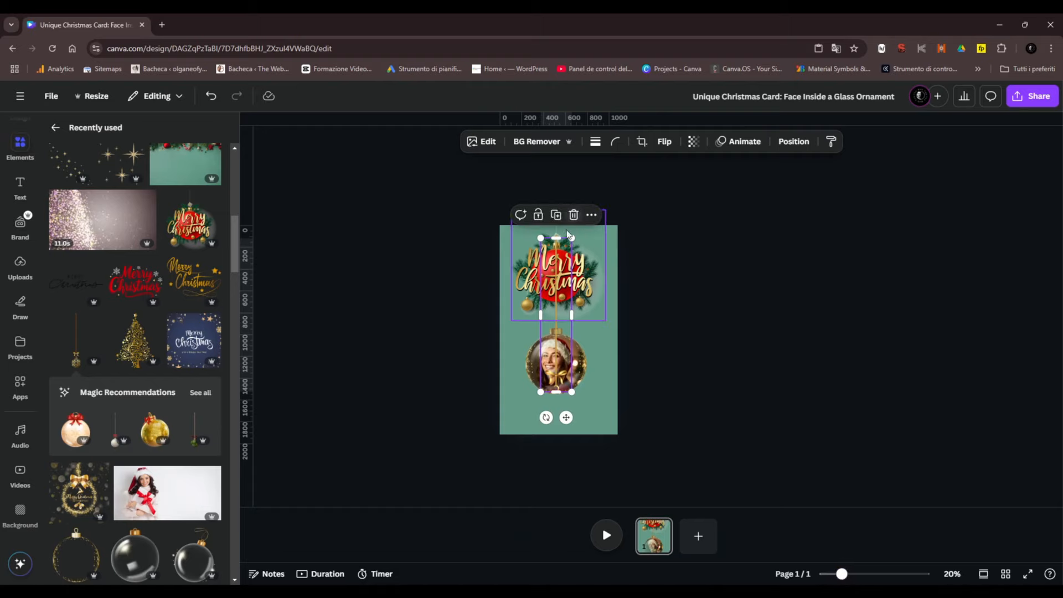
left_click_drag(557, 234, 547, 360)
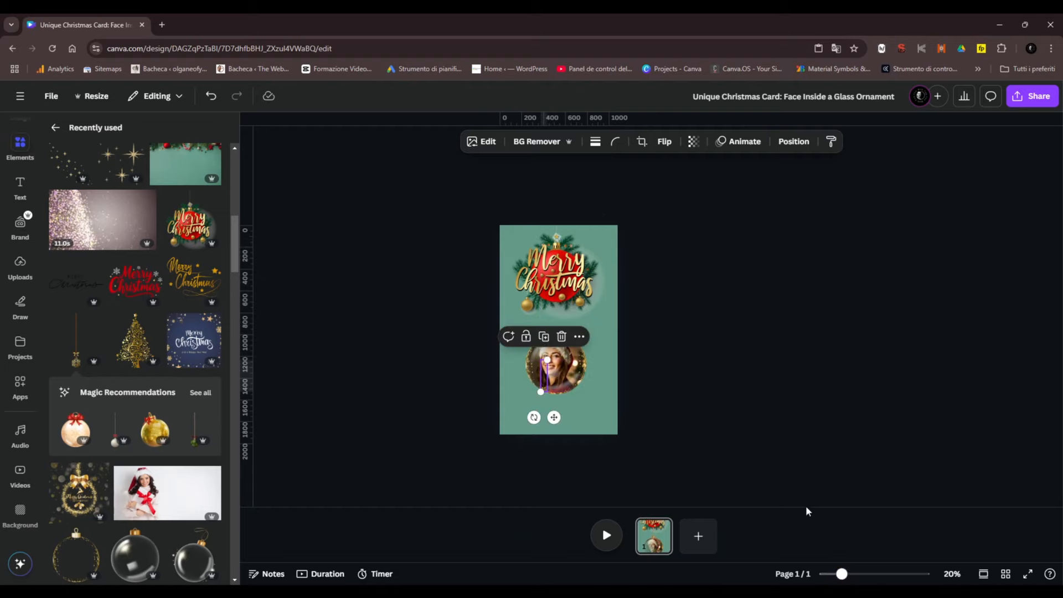
left_click_drag(843, 576, 869, 574)
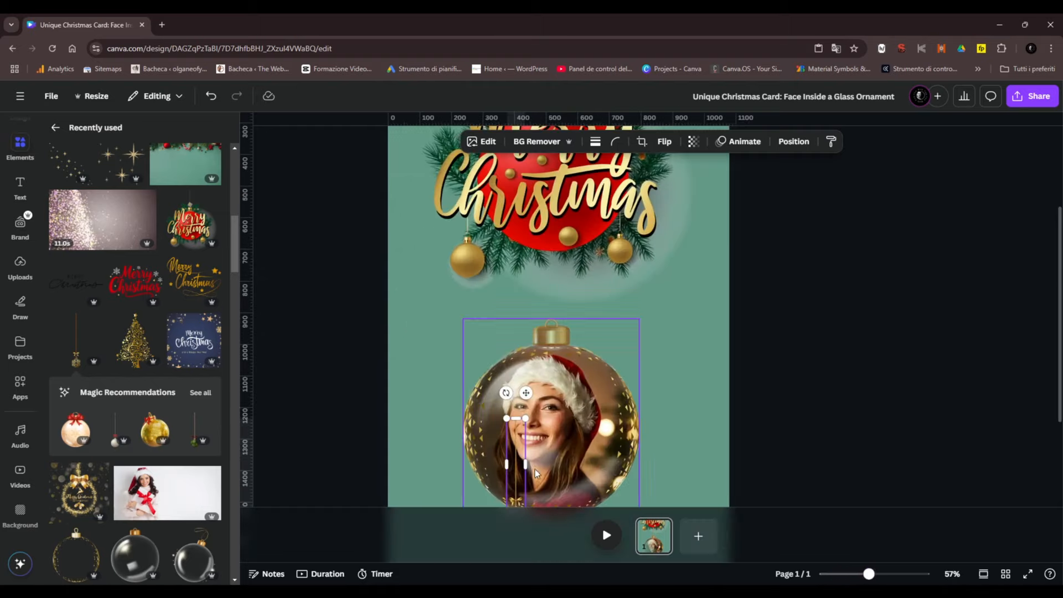
left_click_drag(516, 457, 553, 270)
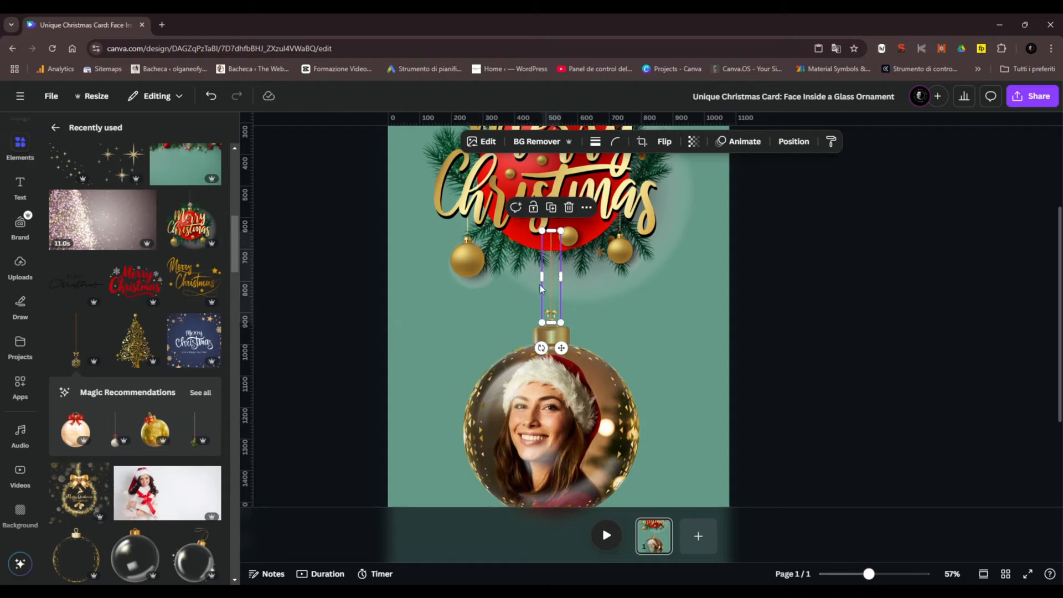
mouse_move(561, 322)
left_mouse_down()
mouse_move(570, 357)
mouse_move(604, 399)
mouse_move(565, 376)
mouse_move(560, 325)
left_mouse_up()
left_click(573, 325)
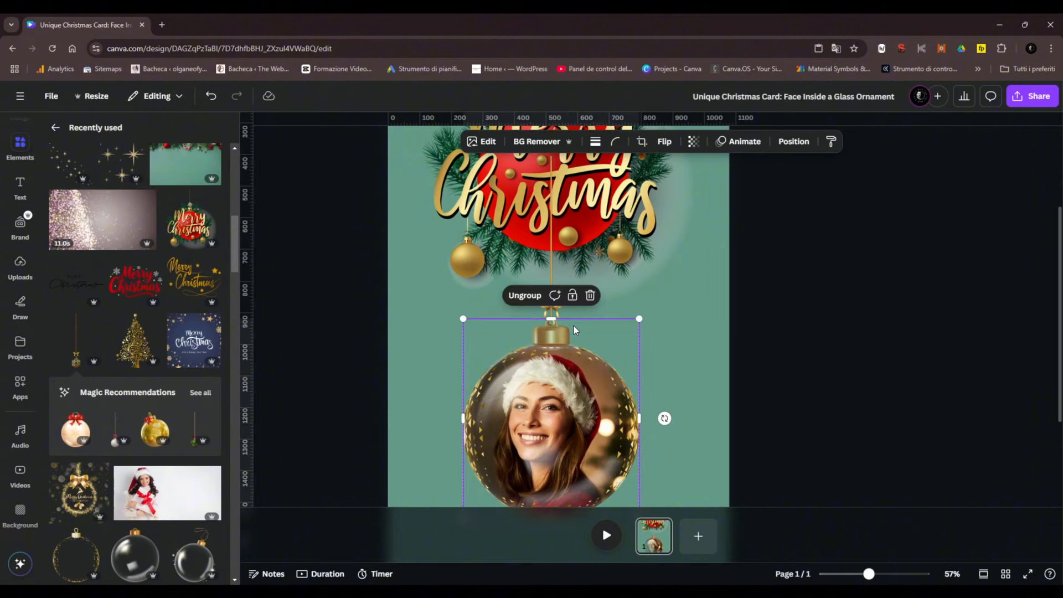
left_click(622, 297)
Crop the upper part of the gold string so it starts at the lower edge of the red bauble
scroll(622, 299, "up", 3)
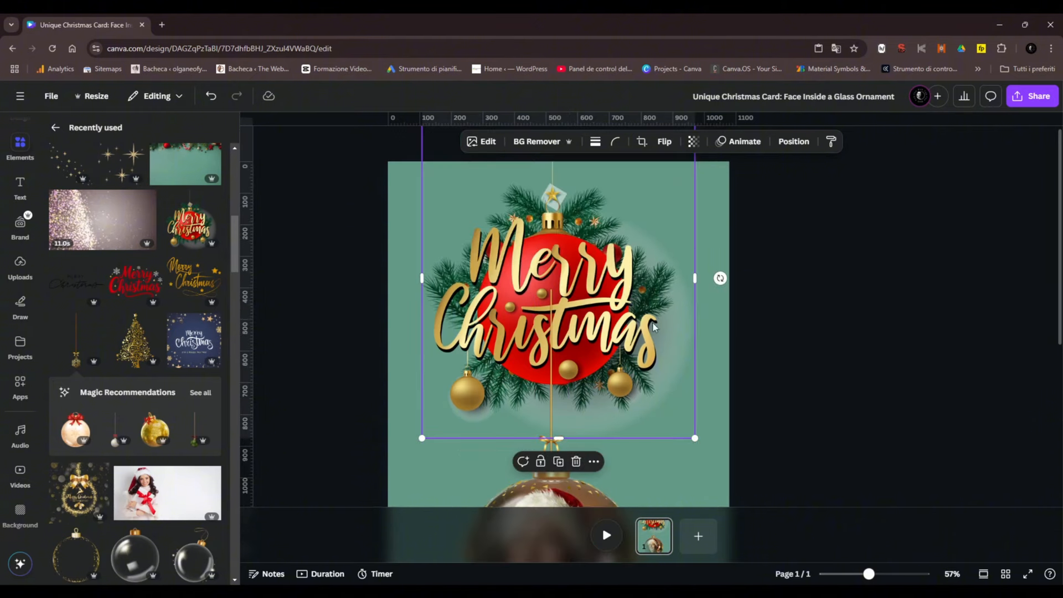
left_click(558, 303)
left_click_drag(549, 287, 555, 382)
left_click(623, 425)
left_click(558, 425)
Reorder the layers so the gold string sits behind the Merry Christmas graphic
left_click(793, 141)
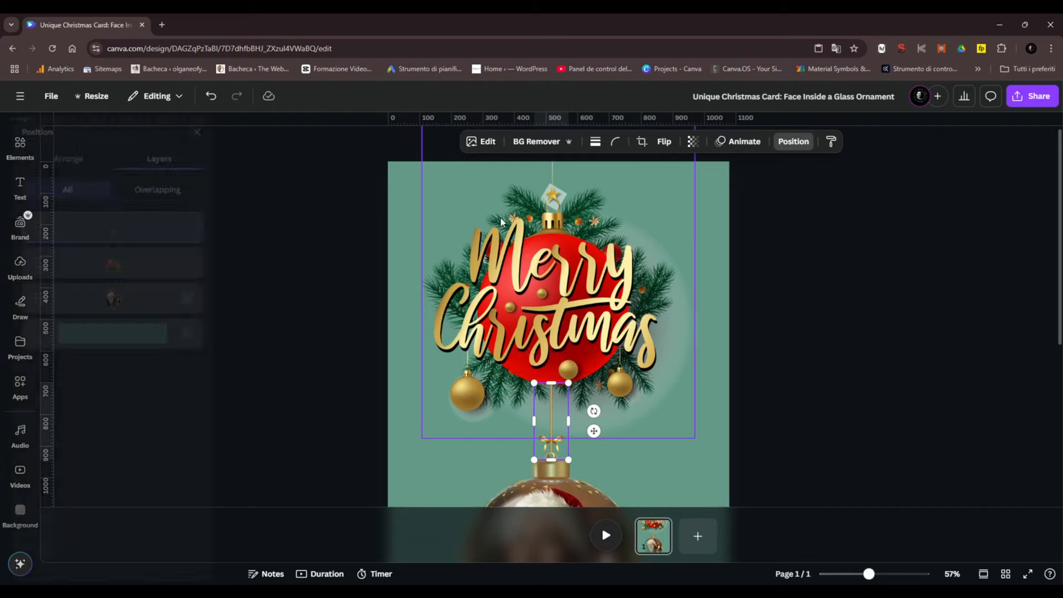
left_click_drag(138, 290, 166, 277)
left_click(795, 419)
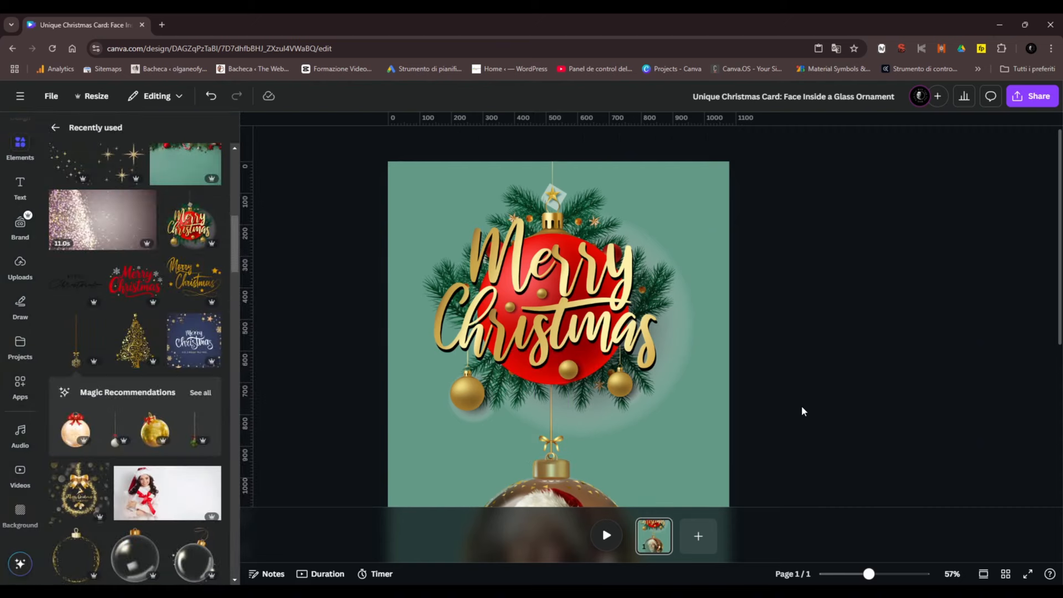
Group the gold bow string with the photo ornament
left_click_drag(868, 576, 862, 574)
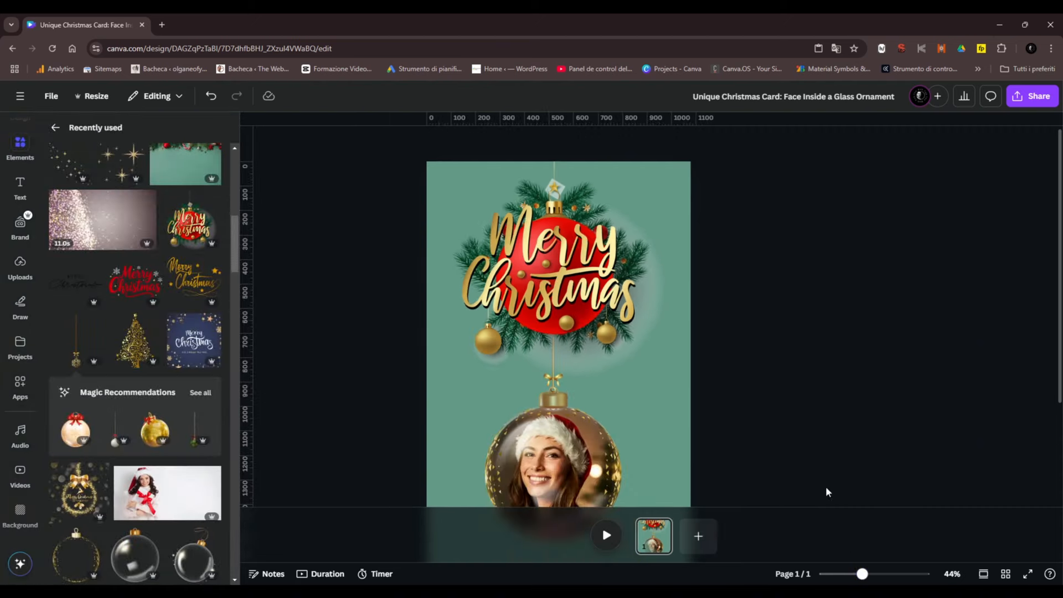
scroll(799, 364, "down", 3)
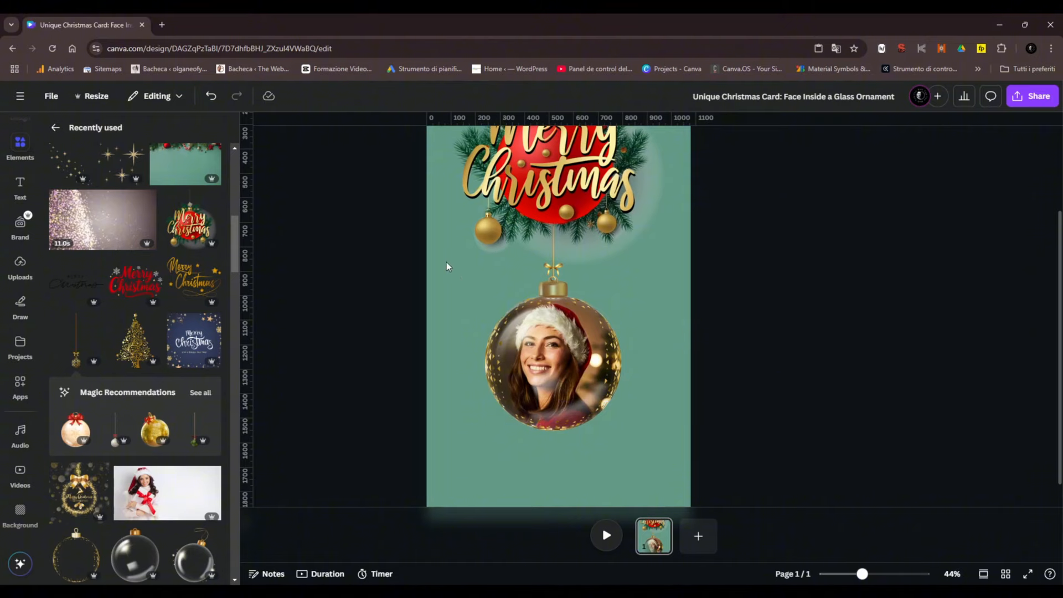
left_click_drag(569, 281, 569, 281)
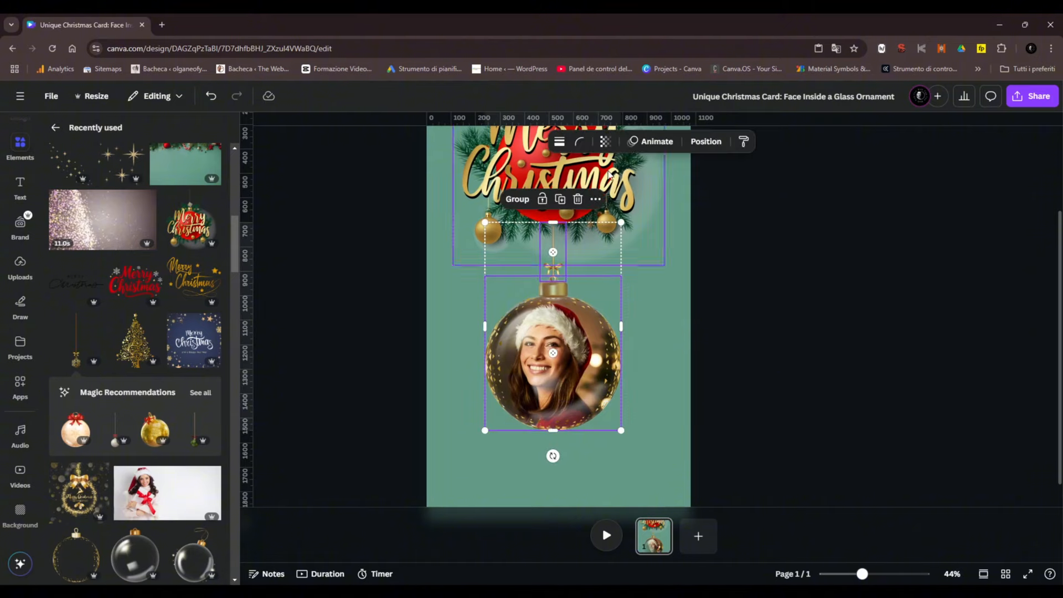
left_click(518, 199)
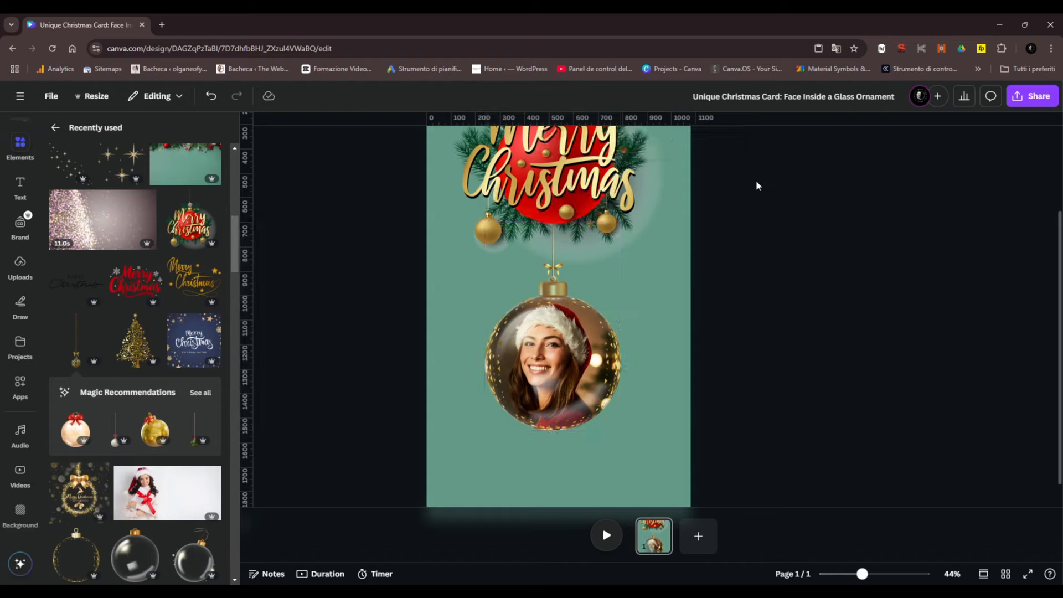
left_click(738, 141)
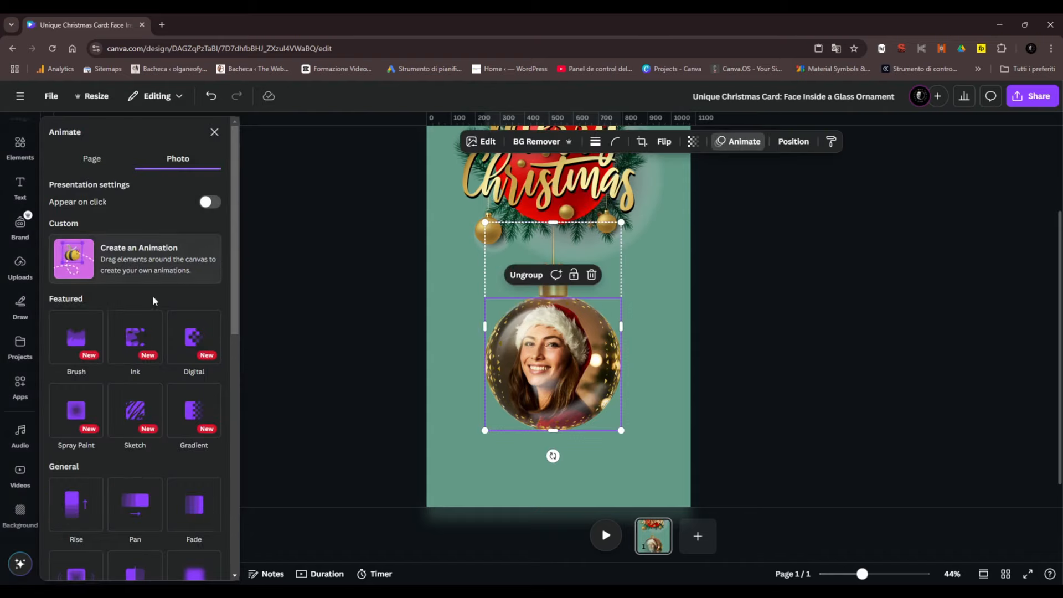
scroll(122, 310, "down", 4)
left_click(80, 334)
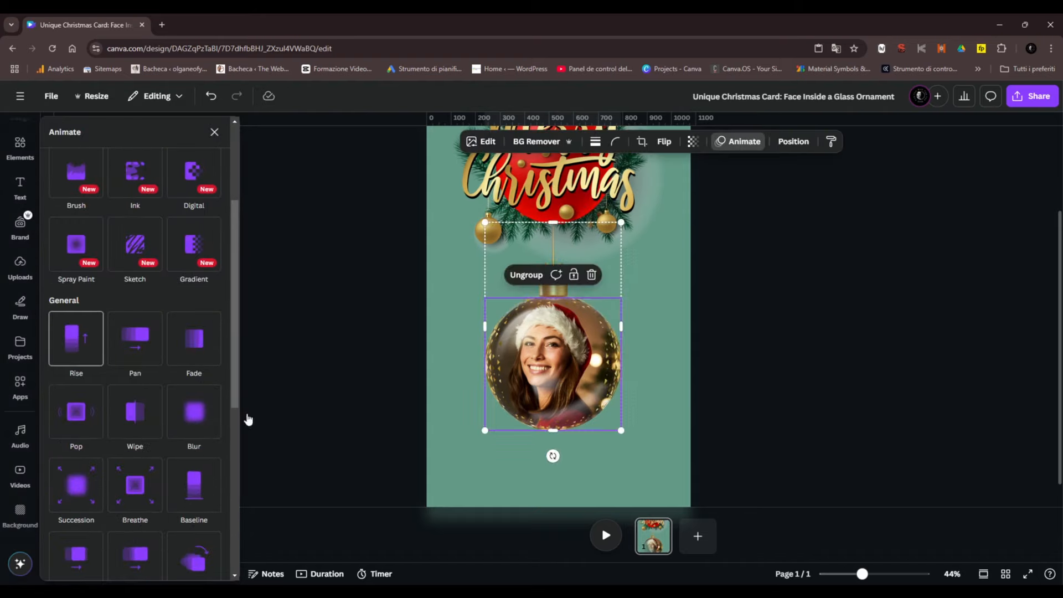
Apply the Rise animation to the whole photo ornament group, on enter, with the direction set to downward
left_click(794, 141)
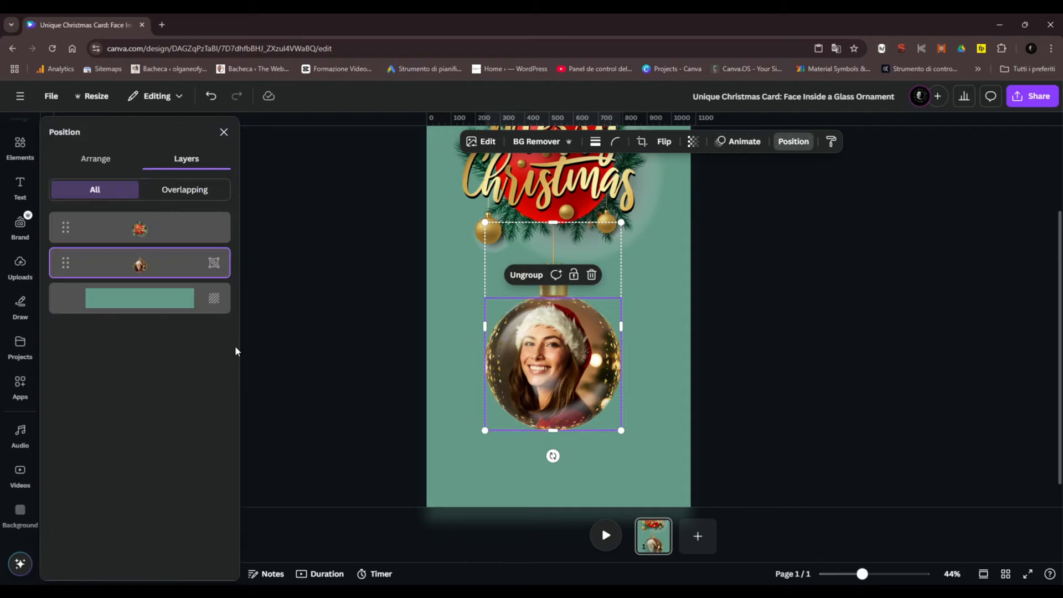
left_click(217, 267)
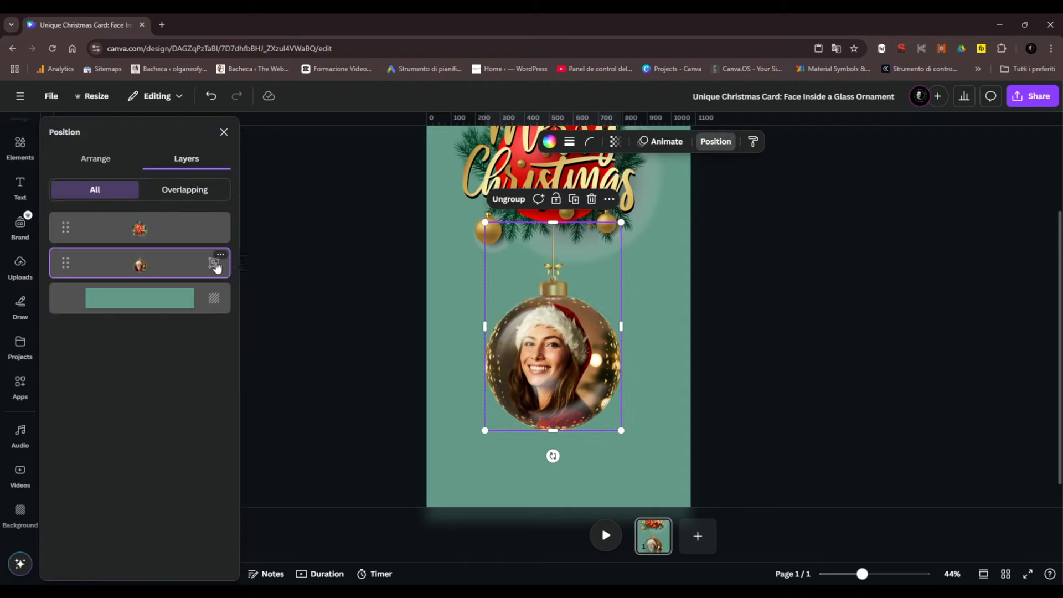
left_click(662, 141)
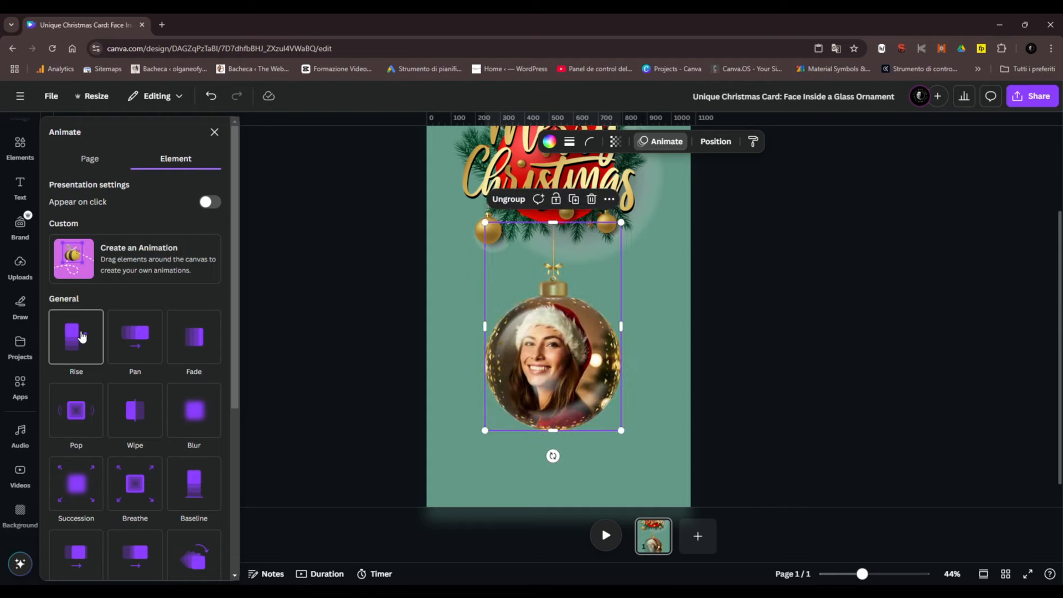
scroll(82, 336, "down", 4)
scroll(82, 336, "up", 2)
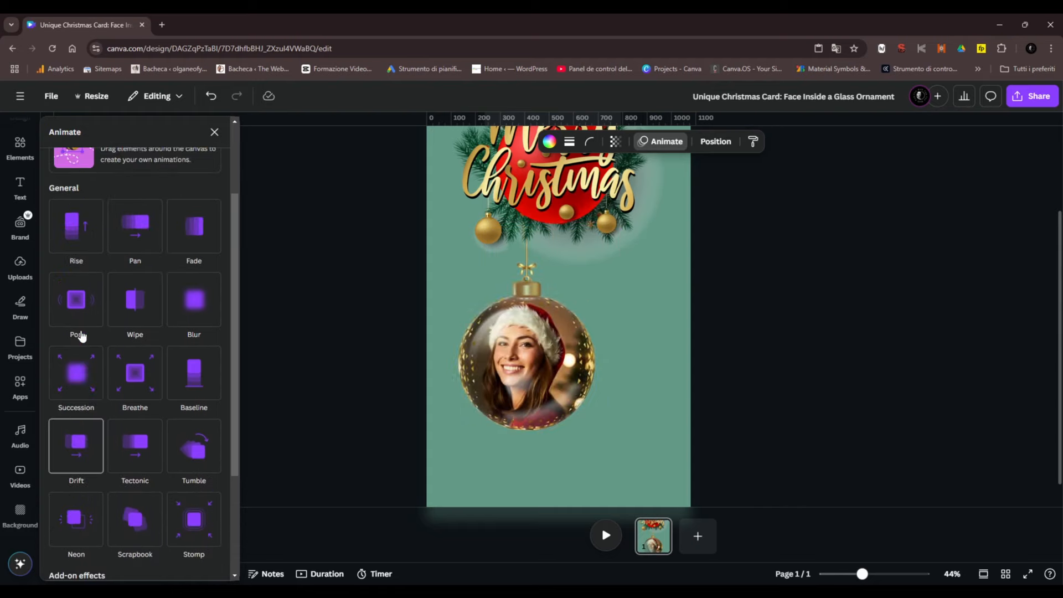
left_click(75, 227)
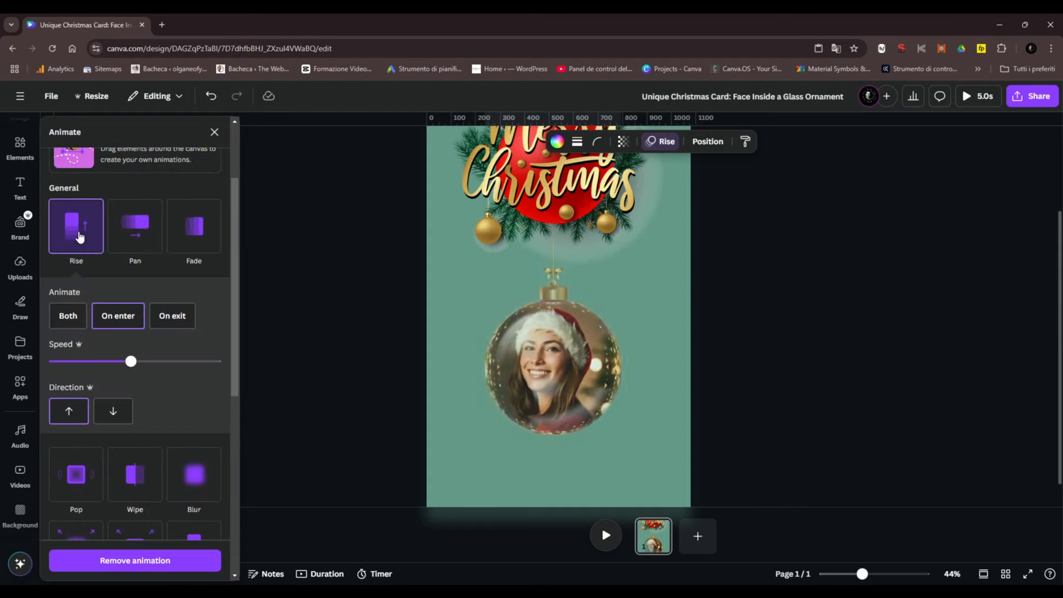
left_click(111, 413)
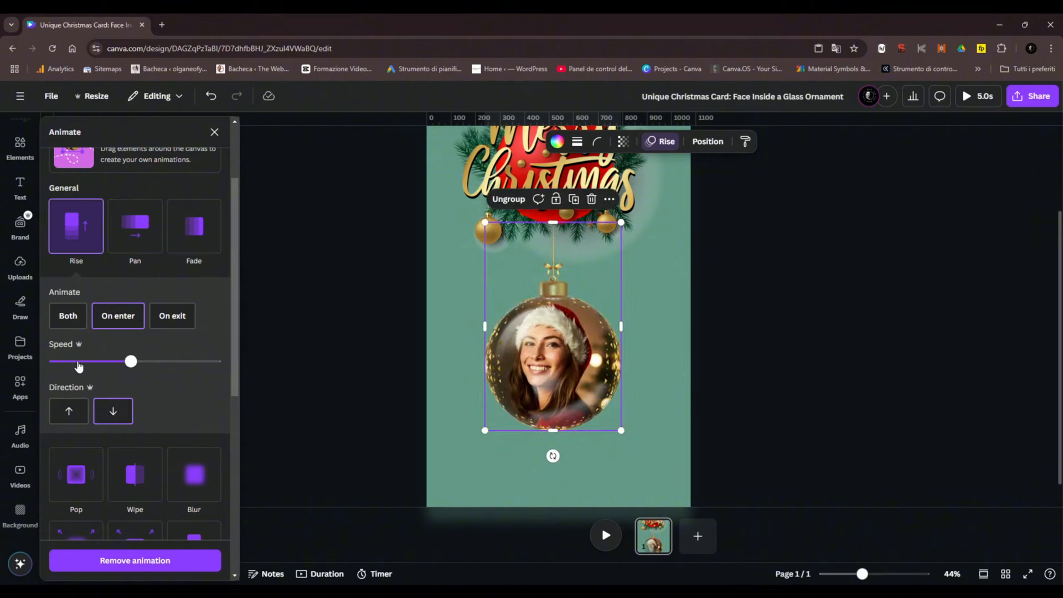
left_click(413, 454)
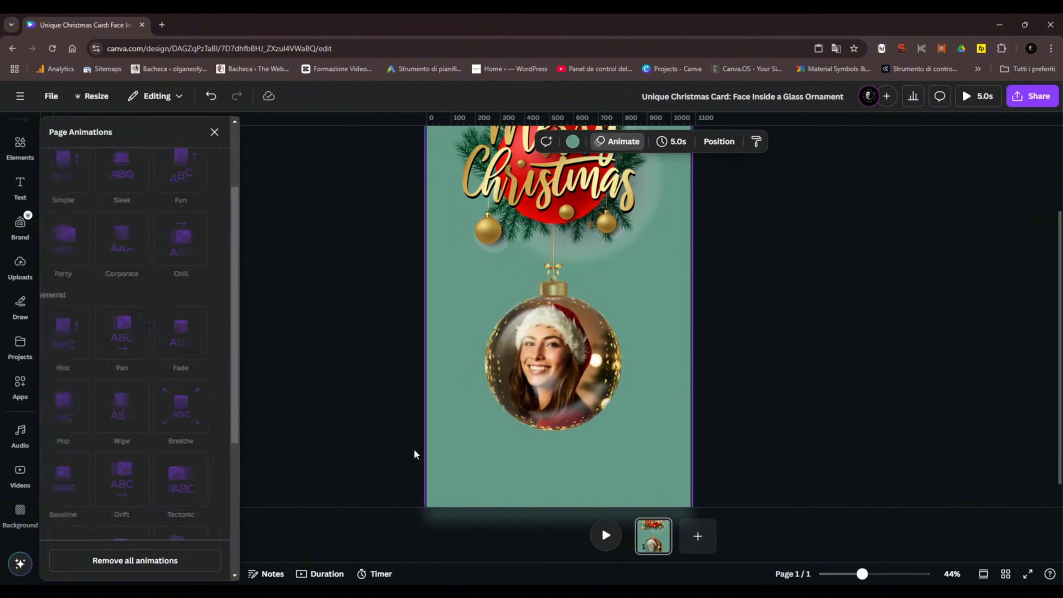
Search the elements for "shadow"
left_click(20, 145)
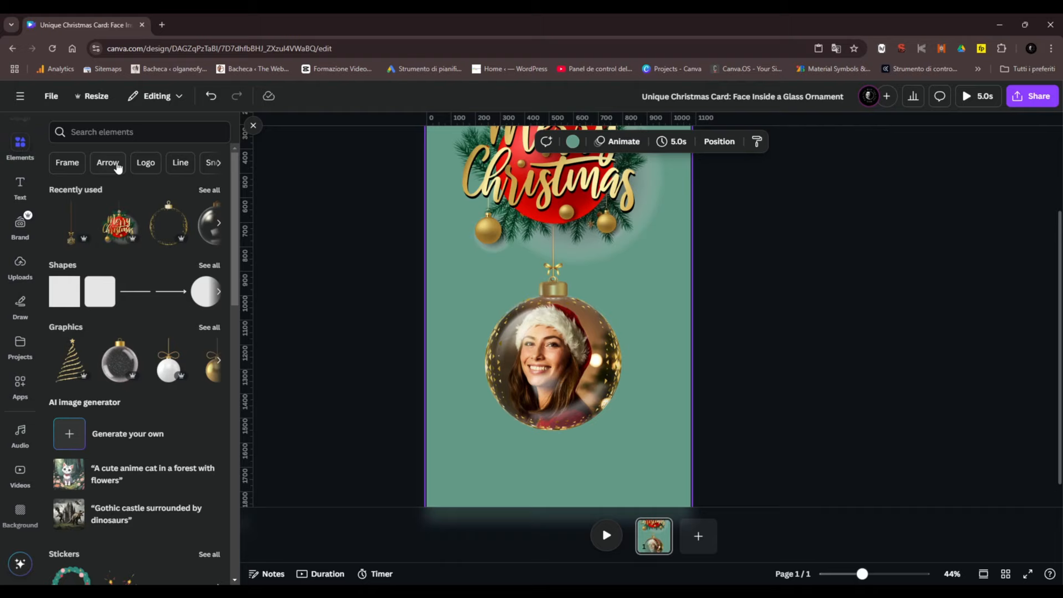
left_click(116, 132)
type("sha")
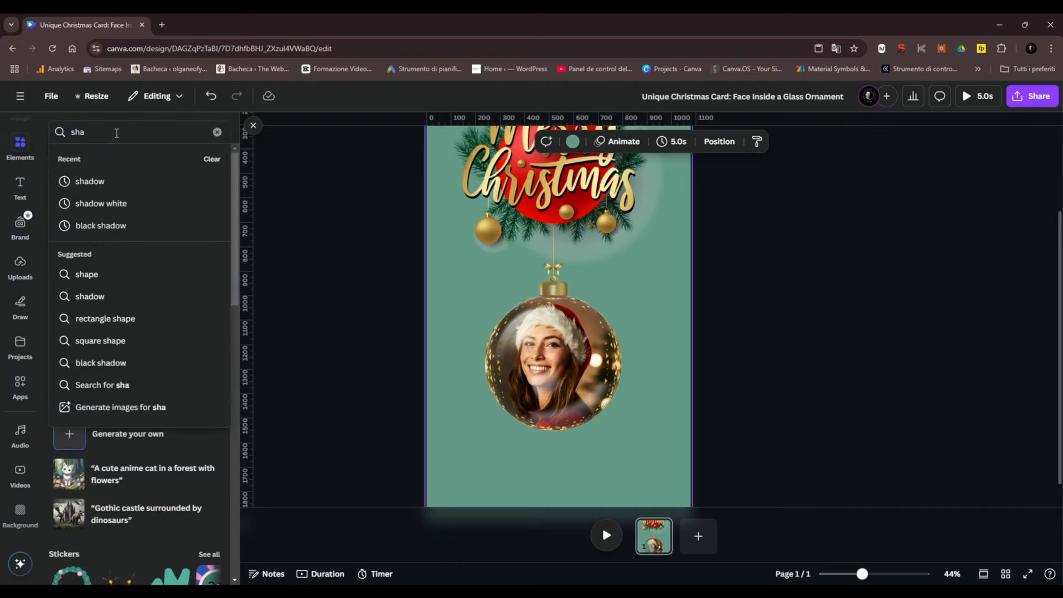
type("do")
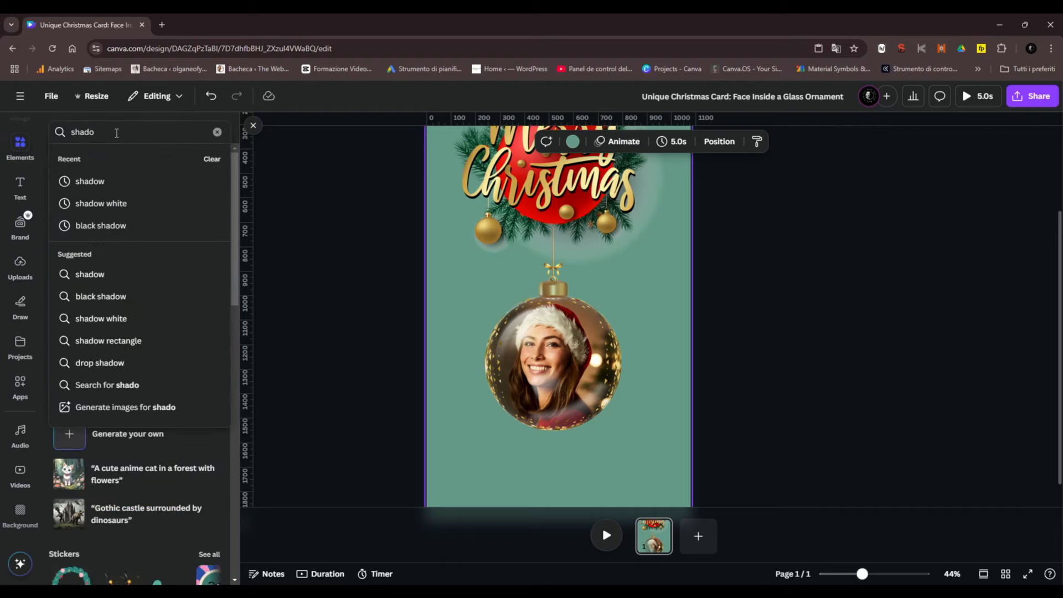
type("w")
key("Return")
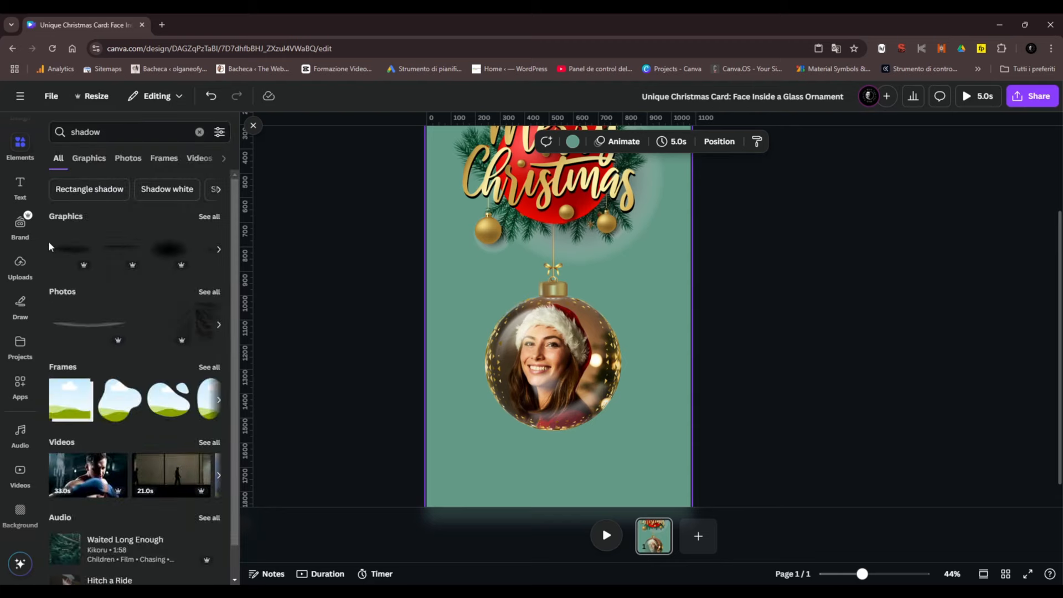
Add the first soft oval shadow graphic at a reduced size, centred on the page just below the photo ornament
left_click(49, 245)
left_click_drag(664, 263, 542, 321)
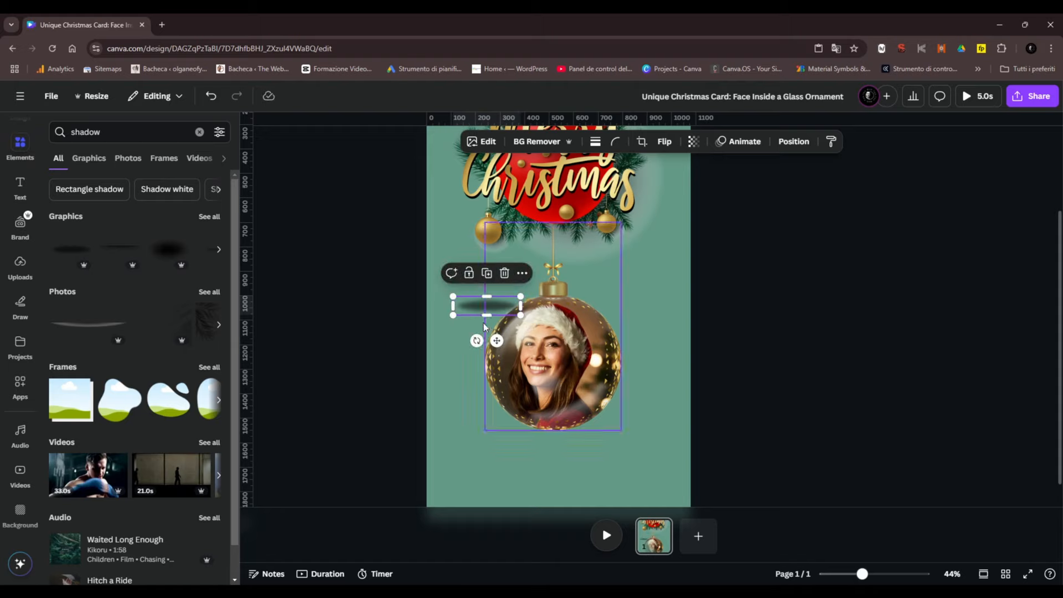
left_click_drag(487, 305, 543, 466)
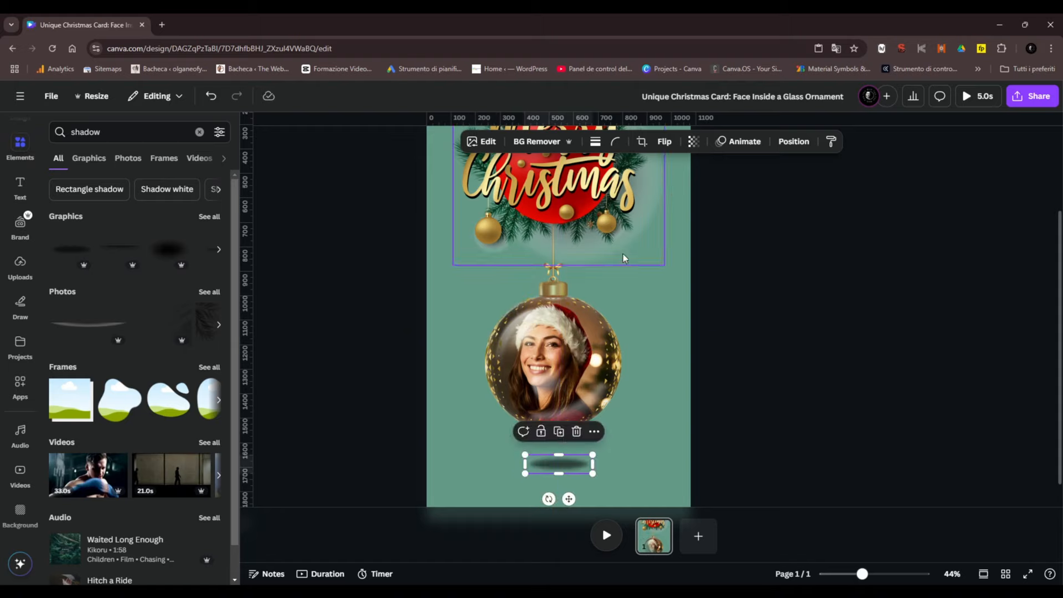
Set the oval shadow's transparency to 82
left_click(694, 141)
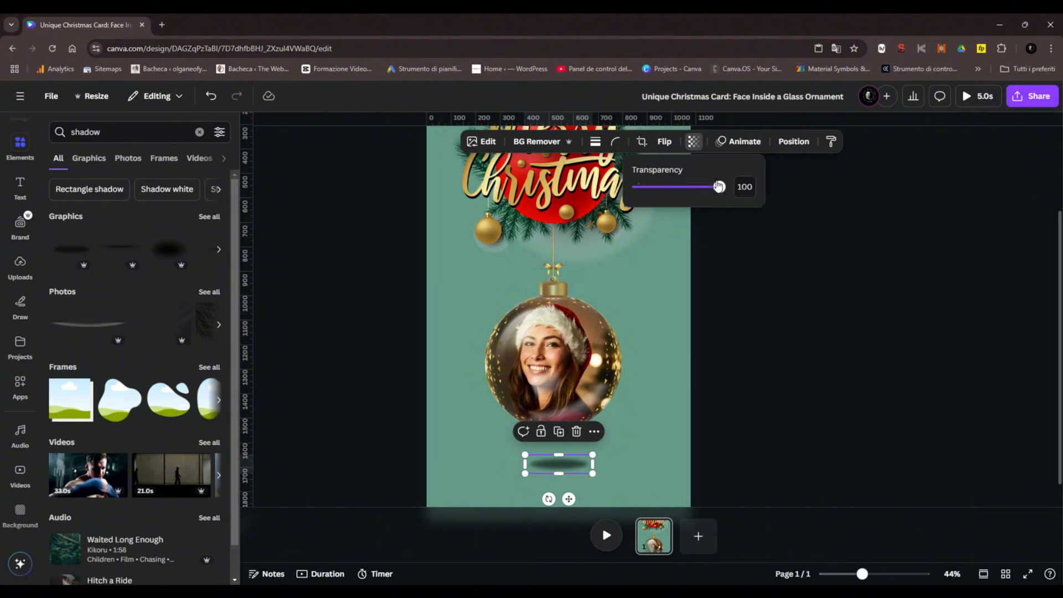
left_click_drag(718, 186, 706, 189)
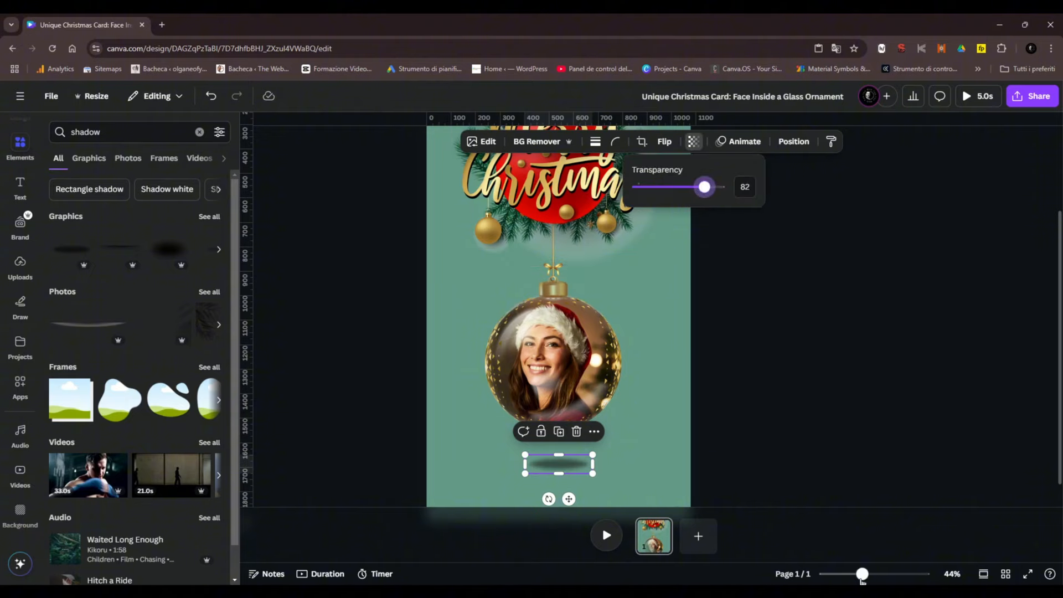
left_click_drag(863, 574, 854, 573)
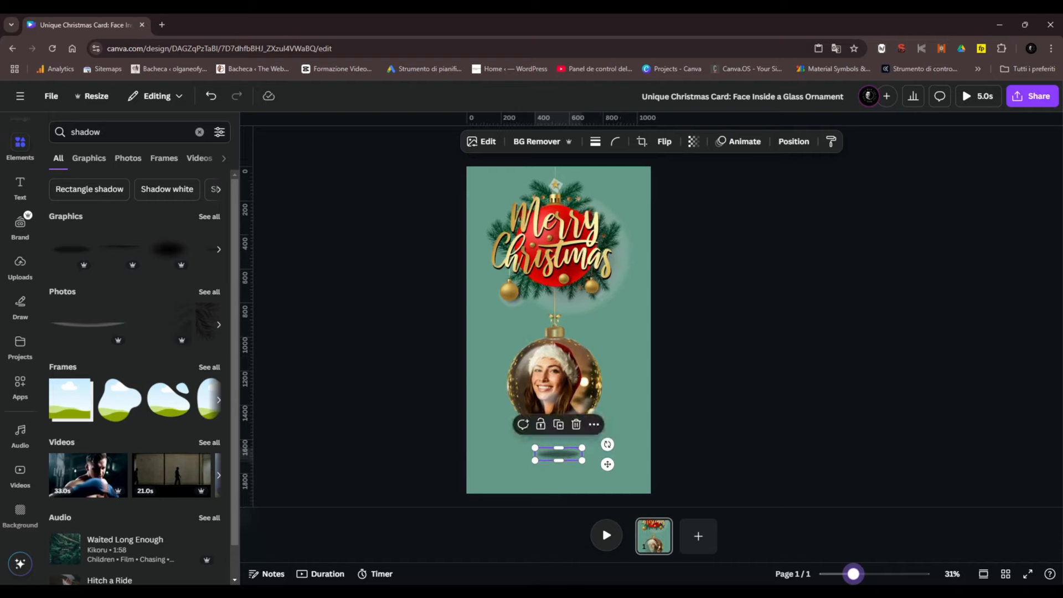
left_click(783, 332)
left_click(570, 458)
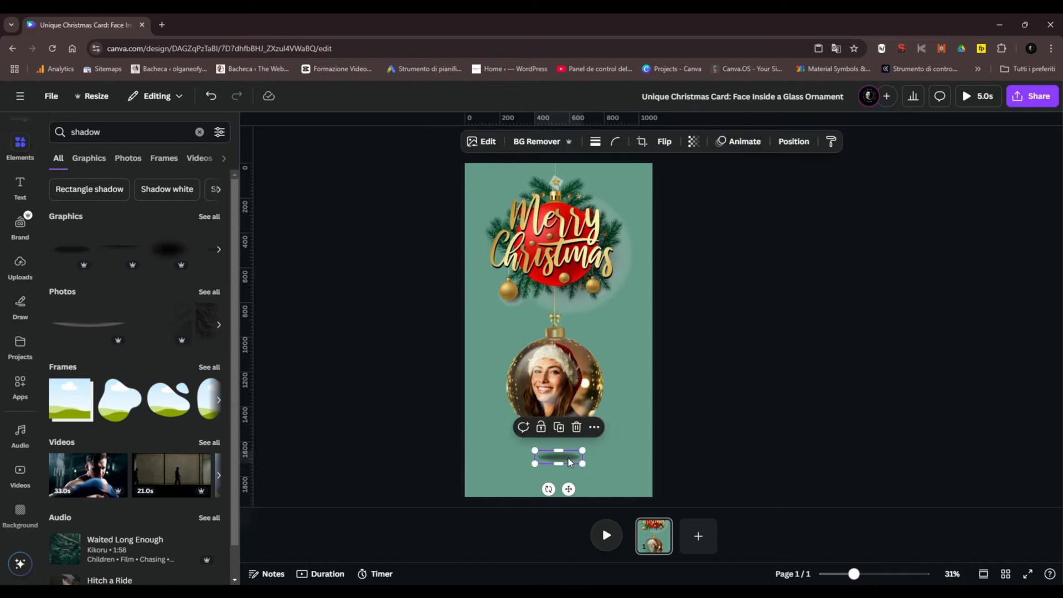
Move the oval shadow slightly left to centre it beneath the photo ornament
left_click_drag(571, 457, 565, 457)
left_click(262, 345)
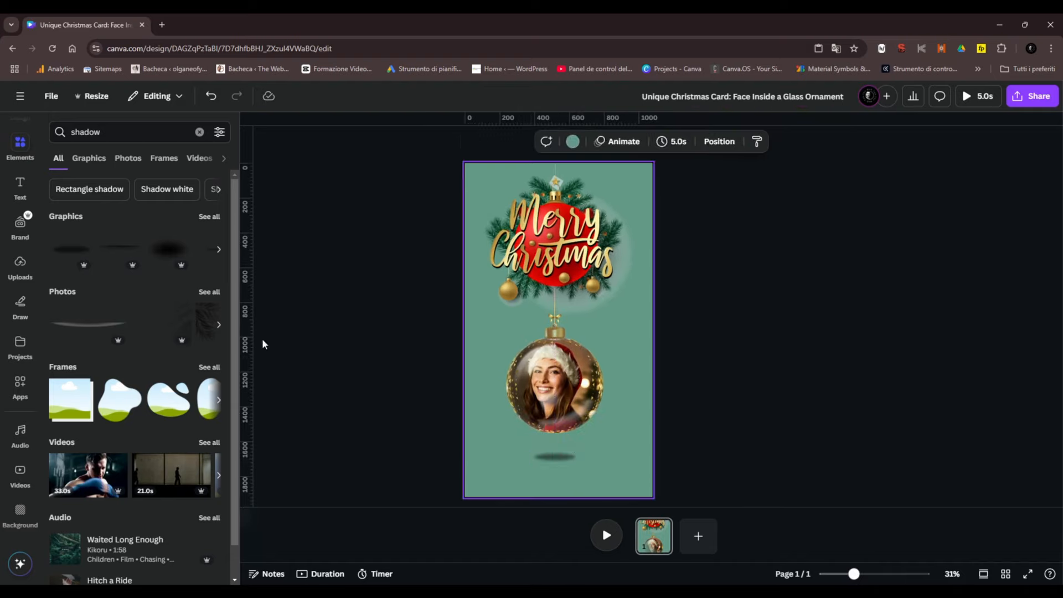
Search the elements for "snow" and limit the results to graphics
left_click(133, 135)
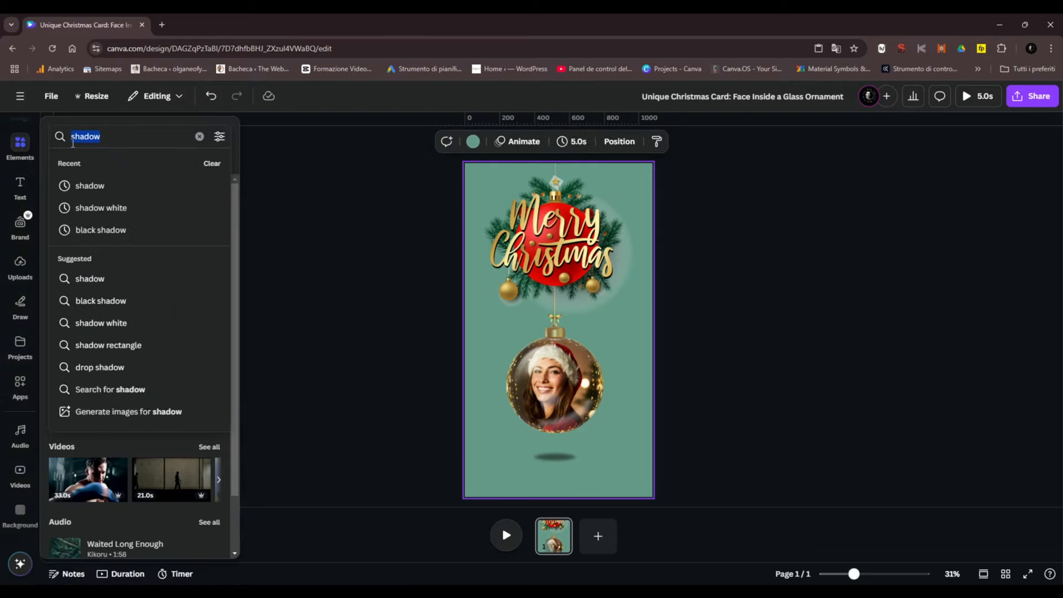
type("sno")
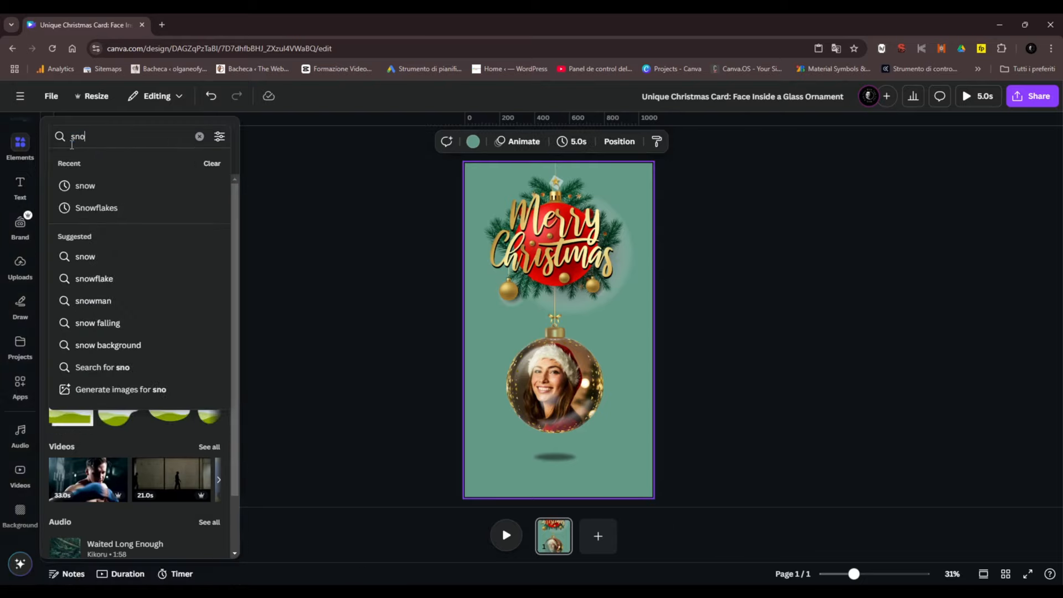
type("w")
key("Return")
left_click(21, 303)
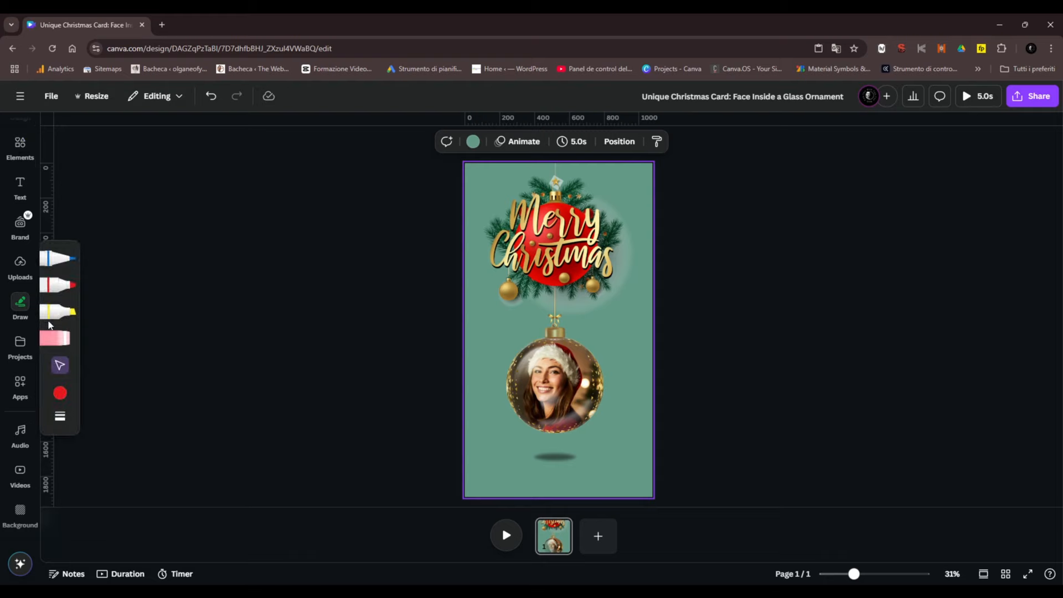
left_click(20, 145)
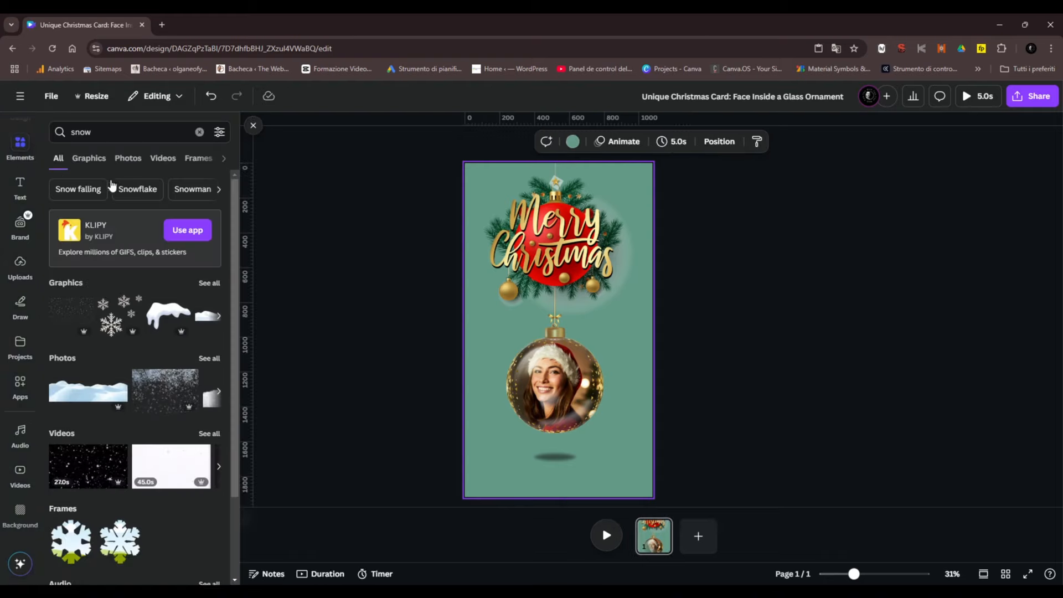
left_click(90, 159)
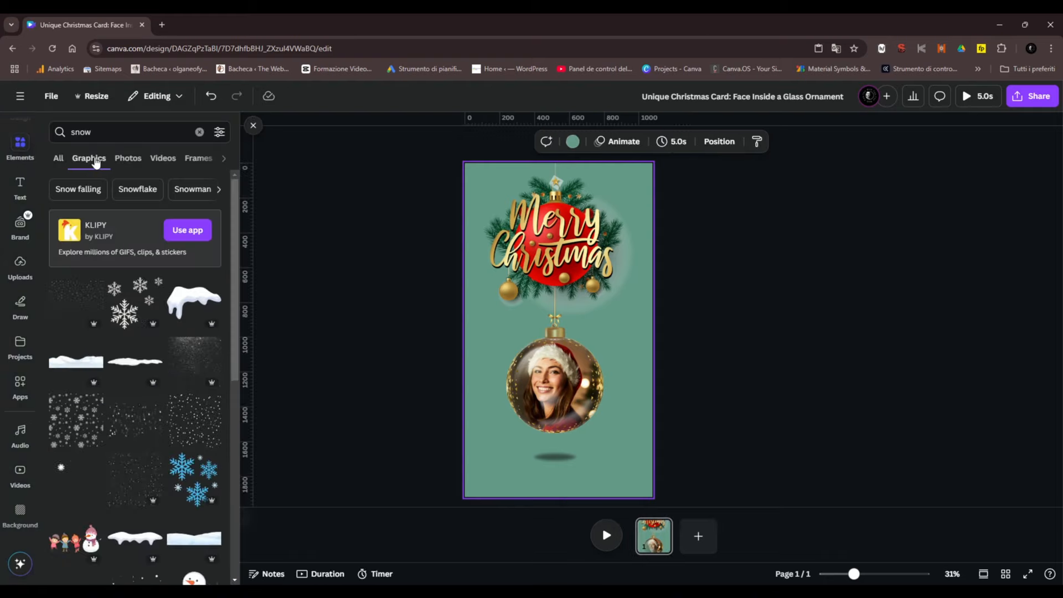
Add the animated falling snow graphic with scattered white dots and enlarge it well beyond the page's width, from the top edge down to the oval shadow
left_click(152, 432)
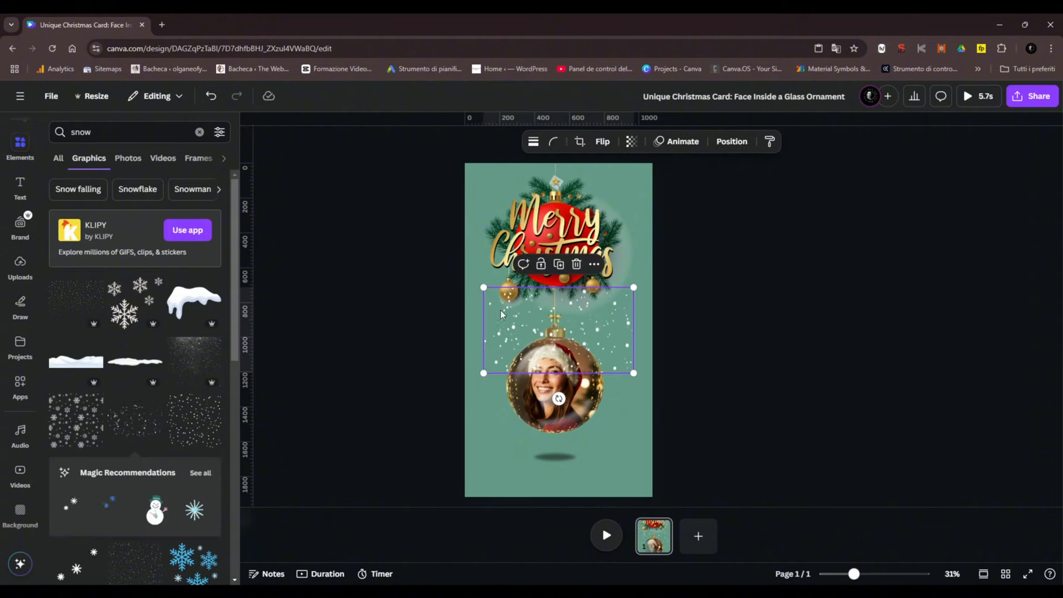
left_click_drag(486, 280, 266, 163)
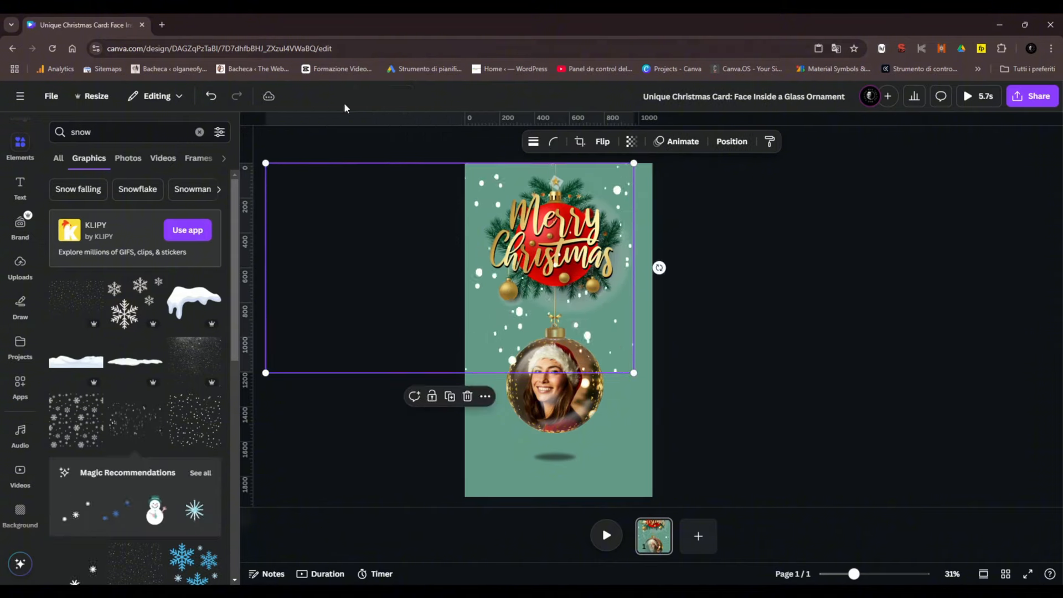
left_click_drag(633, 373, 734, 546)
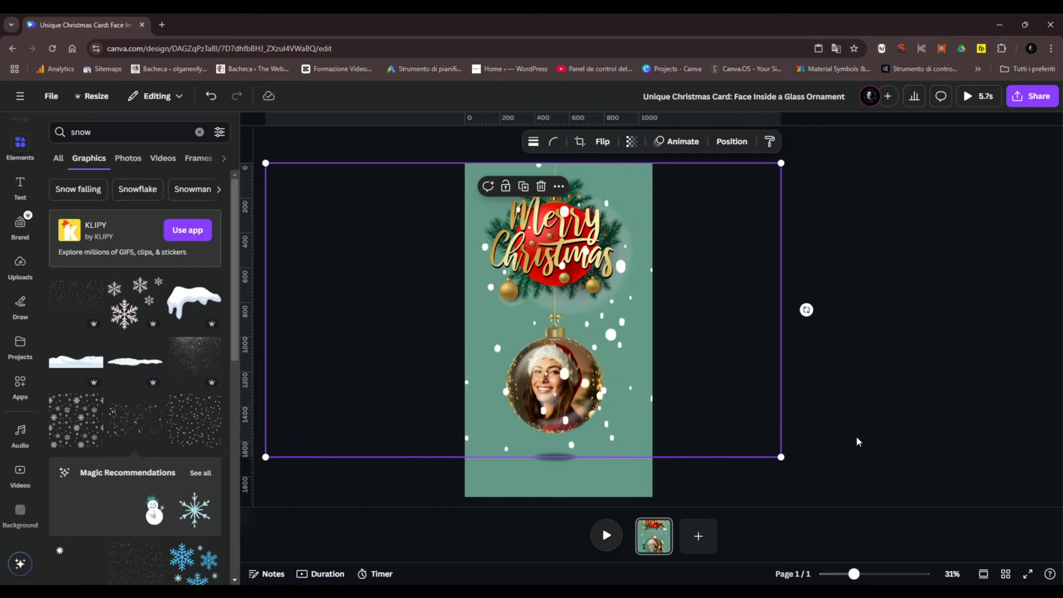
Move the snow layer directly above the green background, behind the photo ornament, Merry Christmas graphic and shadow
left_click(741, 143)
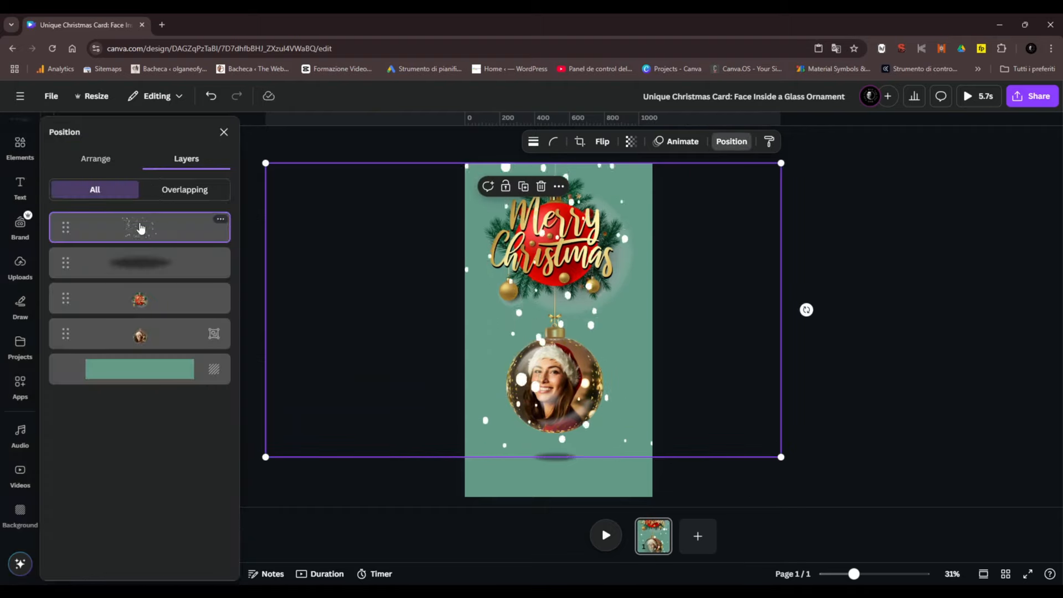
left_click_drag(140, 228, 139, 349)
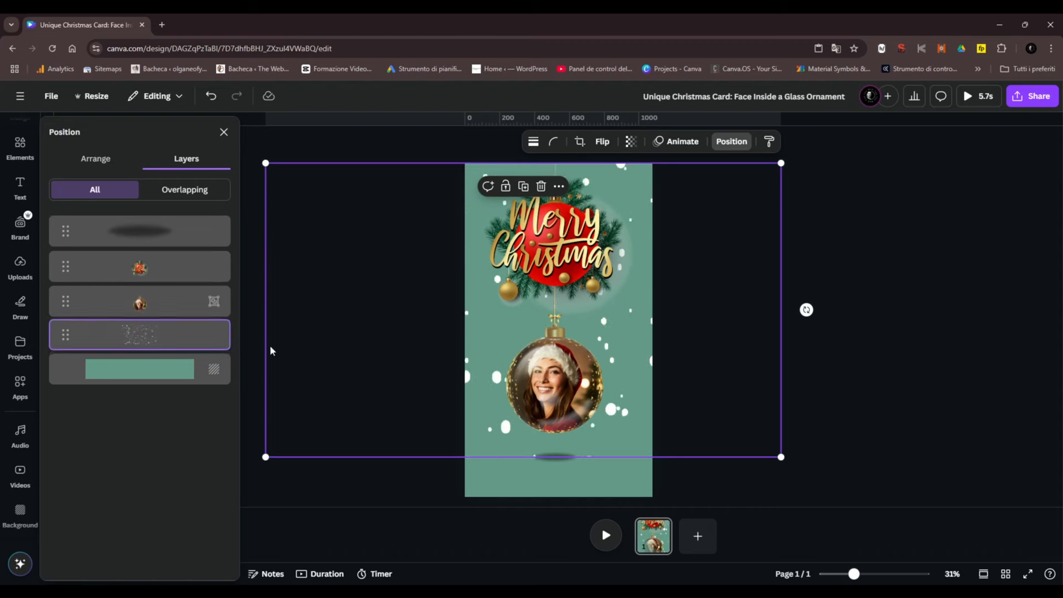
left_click(949, 363)
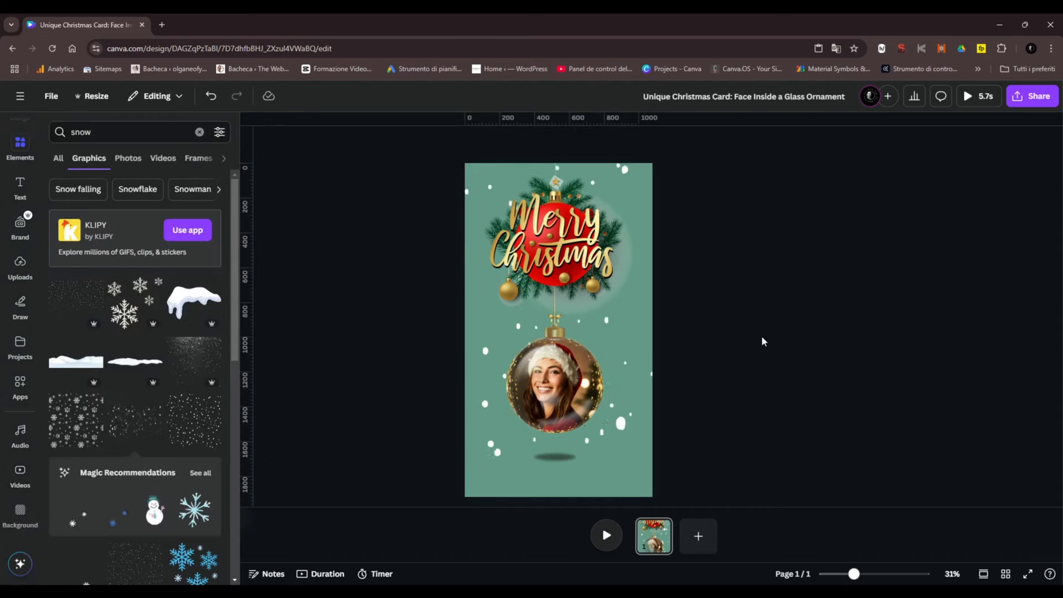
Shift the snow graphic slightly right and lower its opacity so the flakes are semi-transparent
left_click_drag(645, 324, 652, 324)
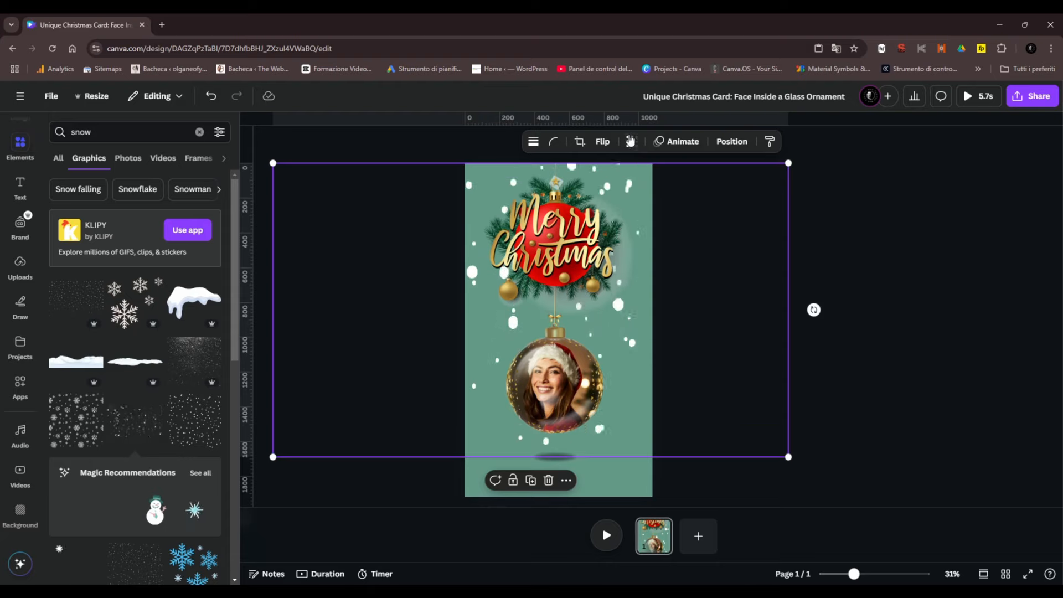
left_click(630, 141)
left_click_drag(657, 187, 625, 197)
left_click(909, 312)
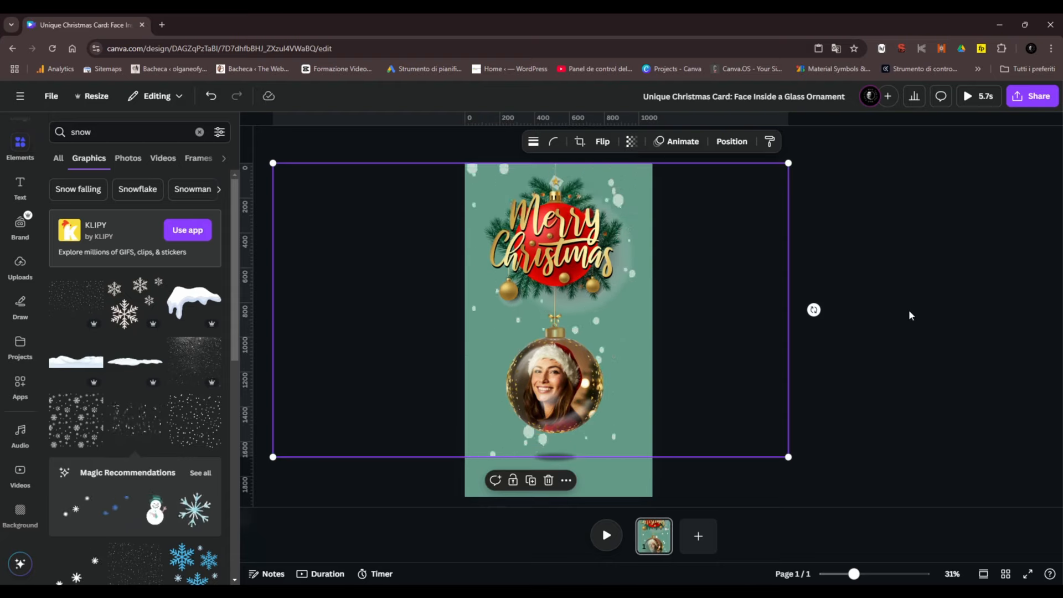
left_click(911, 314)
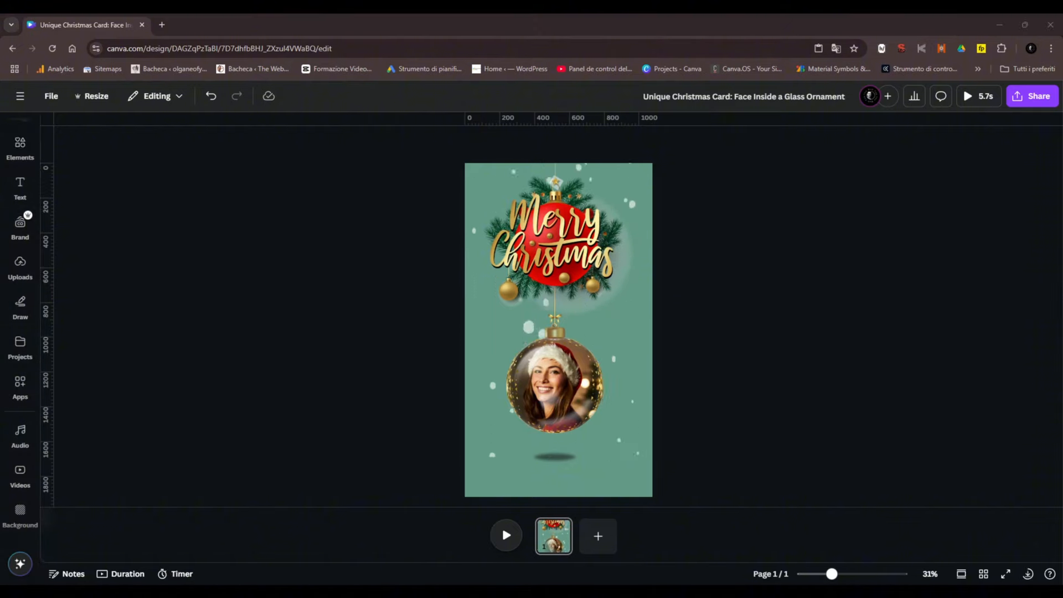
Apply the Succession animation to the Merry Christmas graphic, on enter
left_click(572, 222)
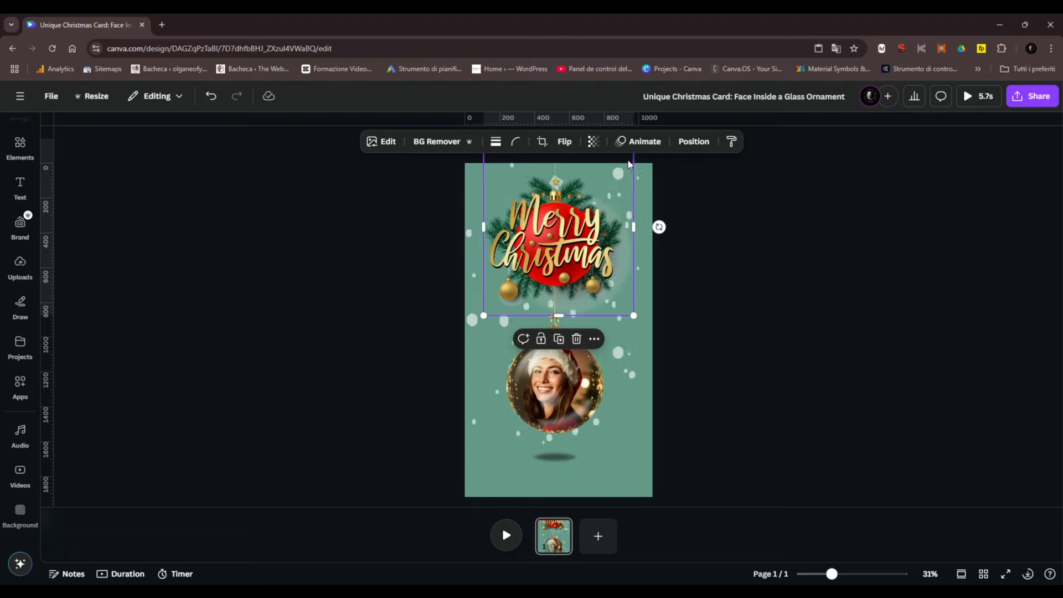
left_click(638, 142)
scroll(83, 443, "down", 3)
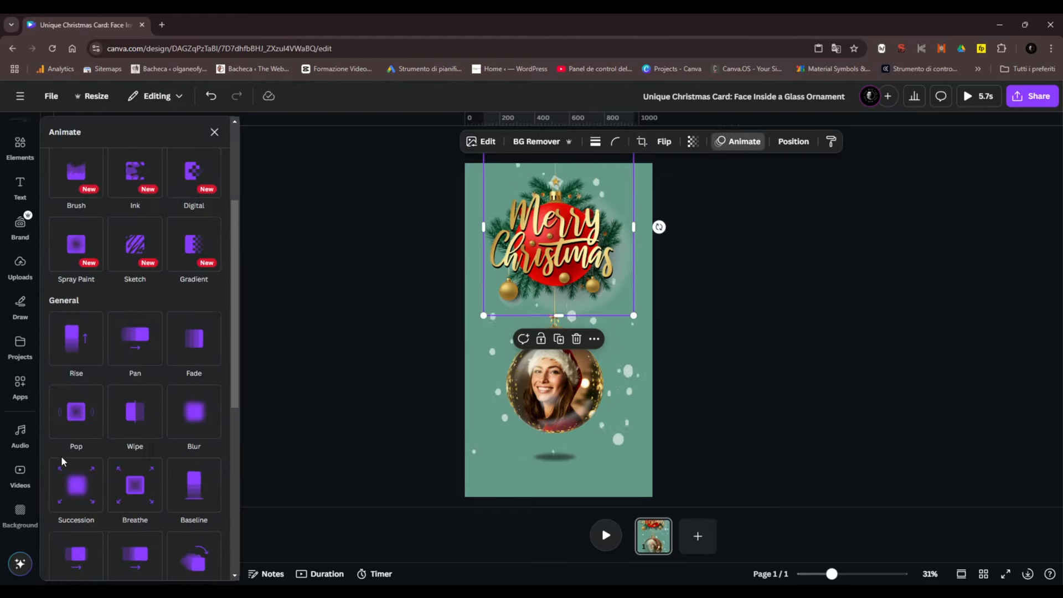
left_click(66, 507)
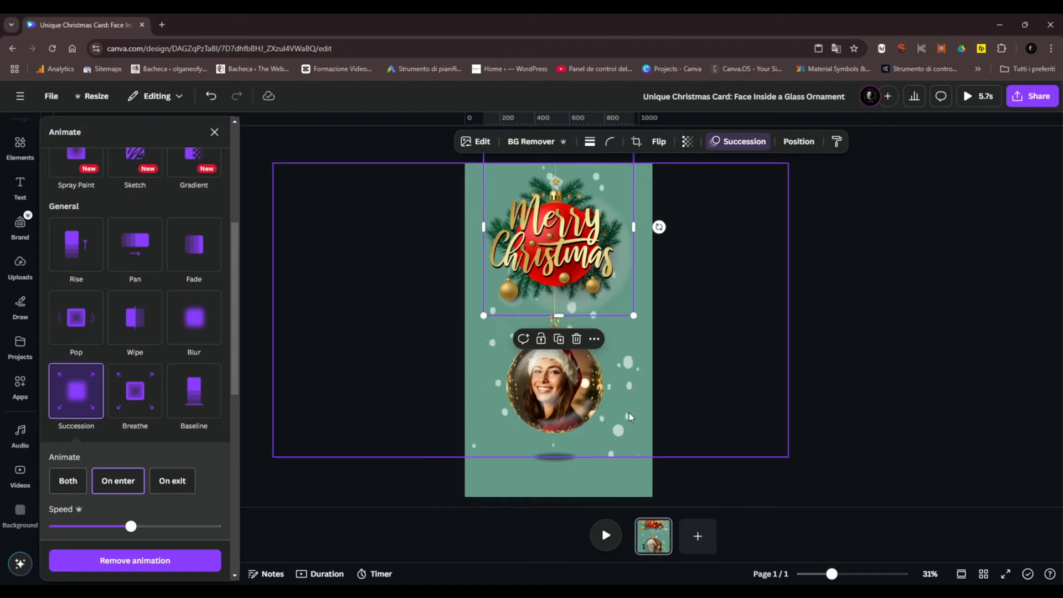
Delay the photo ornament group's start on the timeline to about 1 second, after the Merry Christmas graphic's start, and play the page
left_click(581, 395)
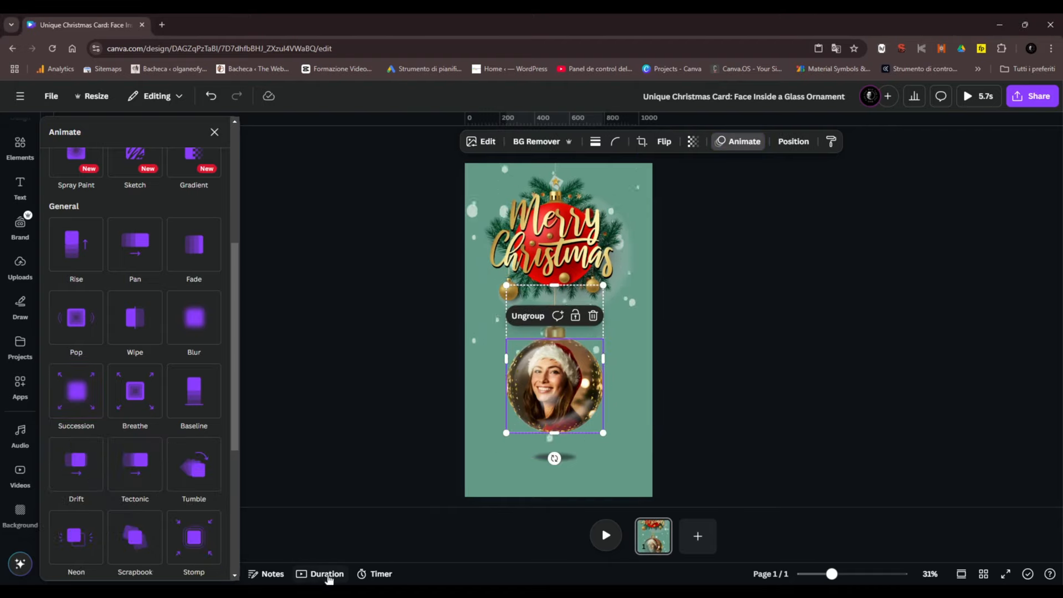
left_click(328, 575)
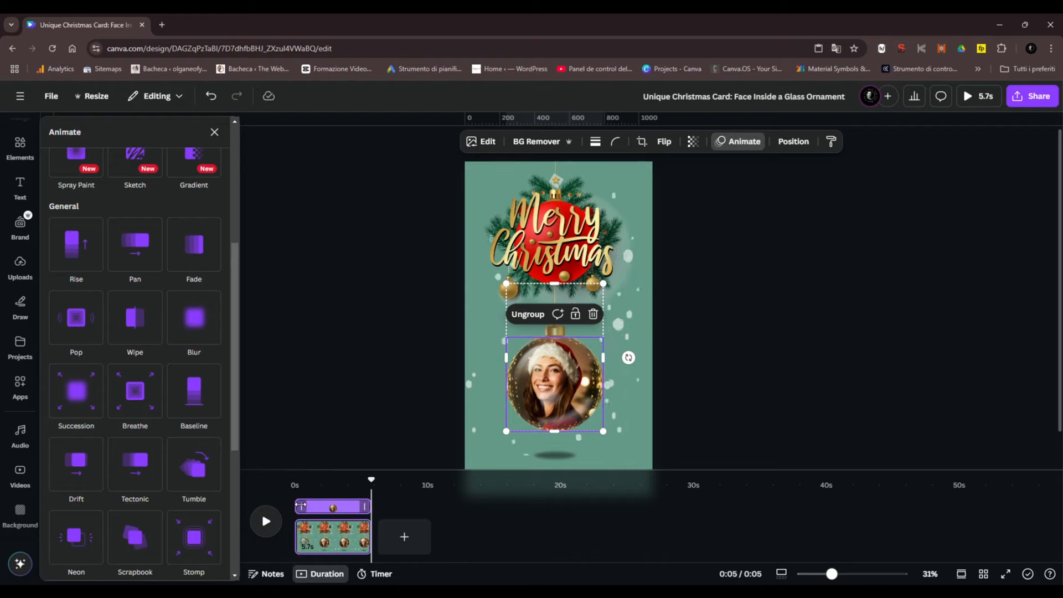
left_click_drag(307, 506, 313, 506)
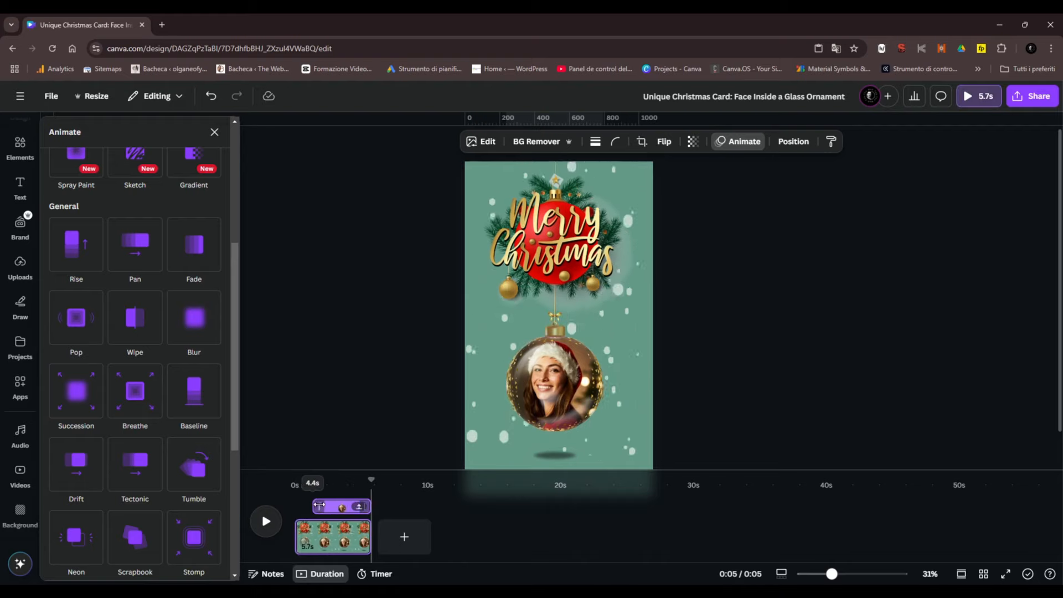
left_click(294, 505)
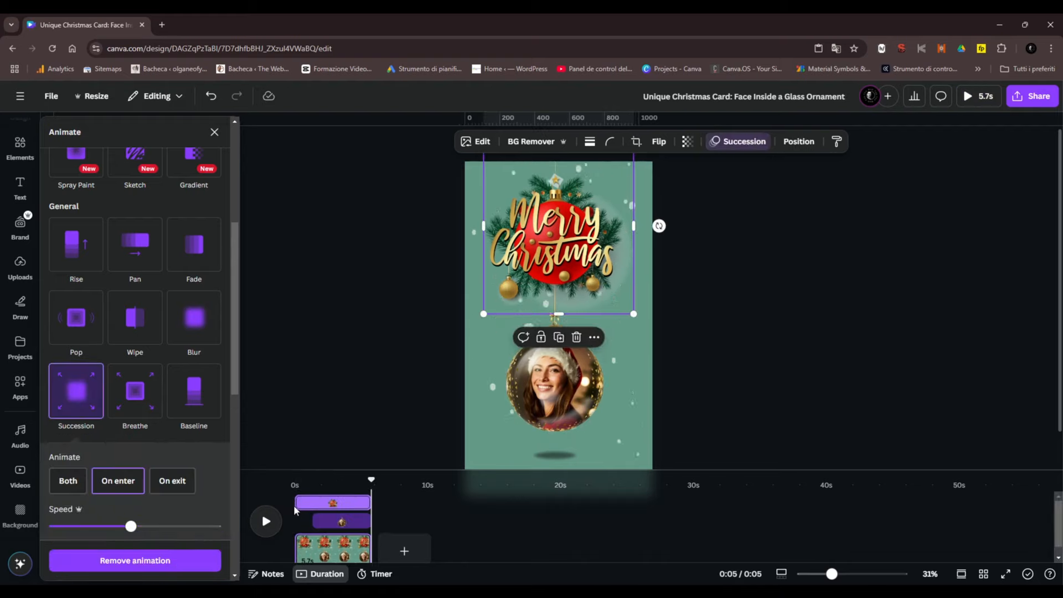
left_click(311, 521)
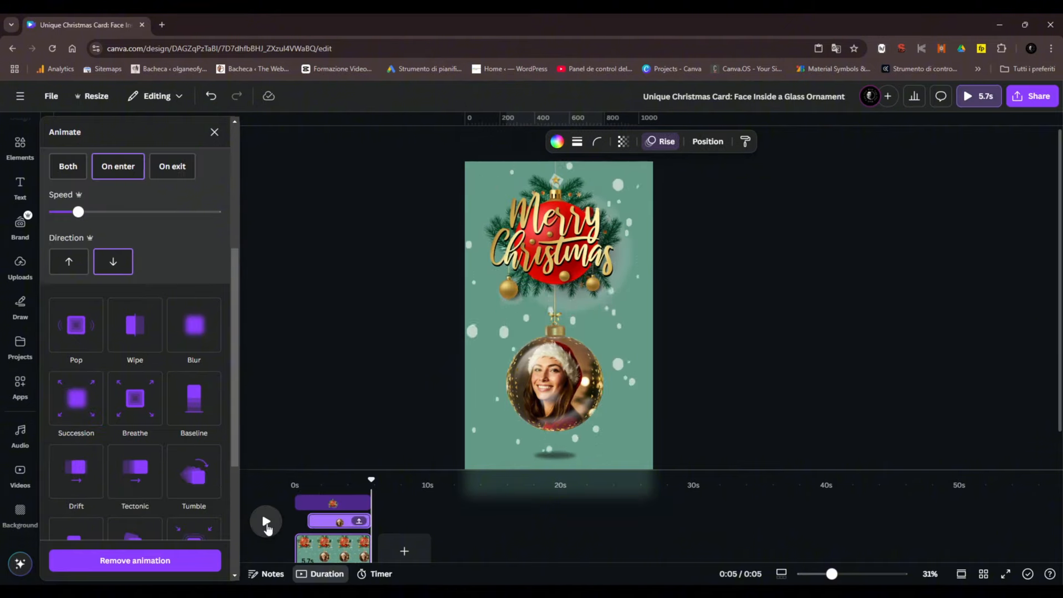
left_click(266, 523)
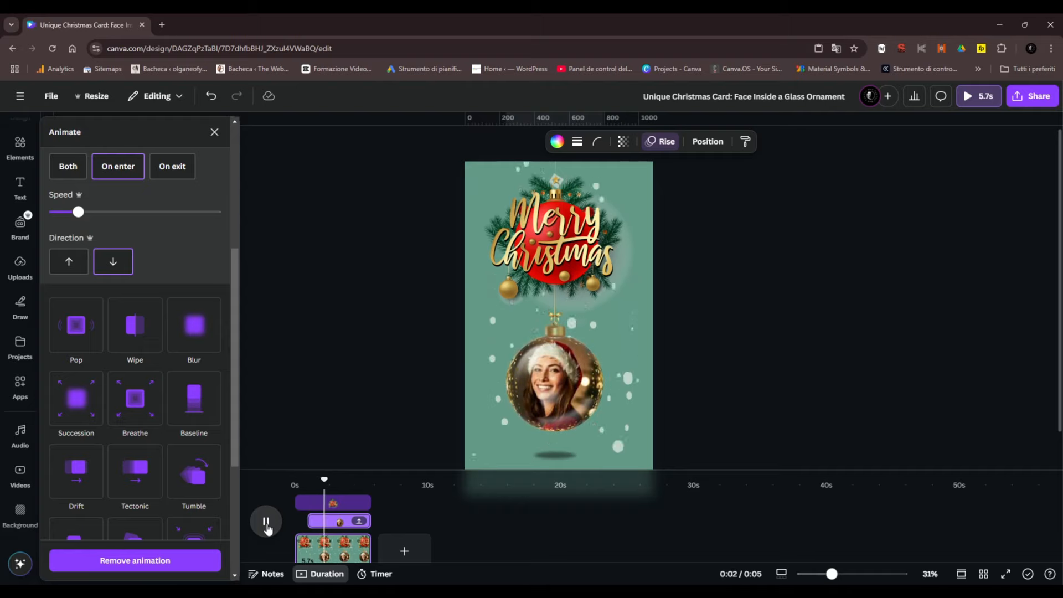
Delay the oval shadow's start on the timeline so it appears after the Merry Christmas graphic
left_click(557, 457)
left_click_drag(298, 503, 294, 482)
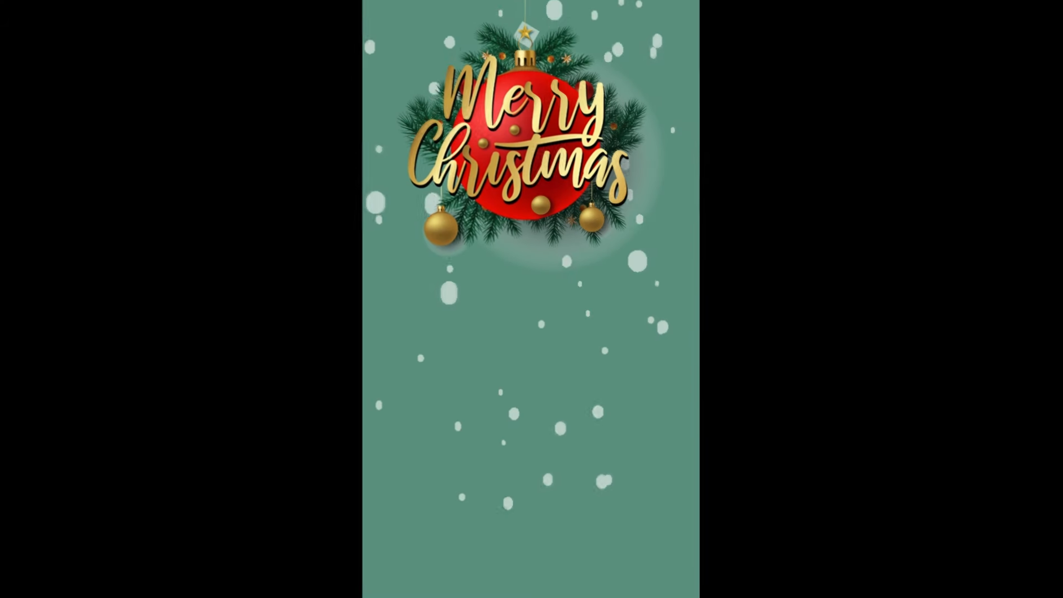